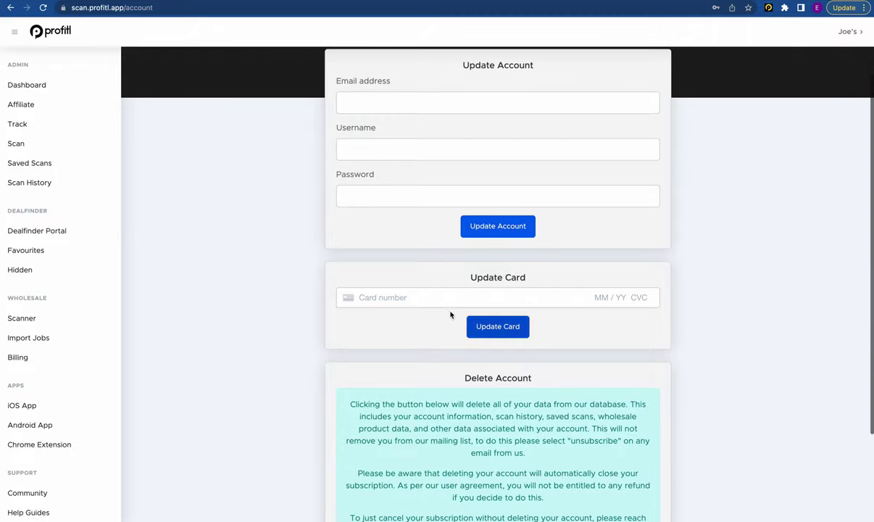
Look through the card update and account deletion sections of the account settings, and open the Billing page.
scroll(446, 297, "down", 2)
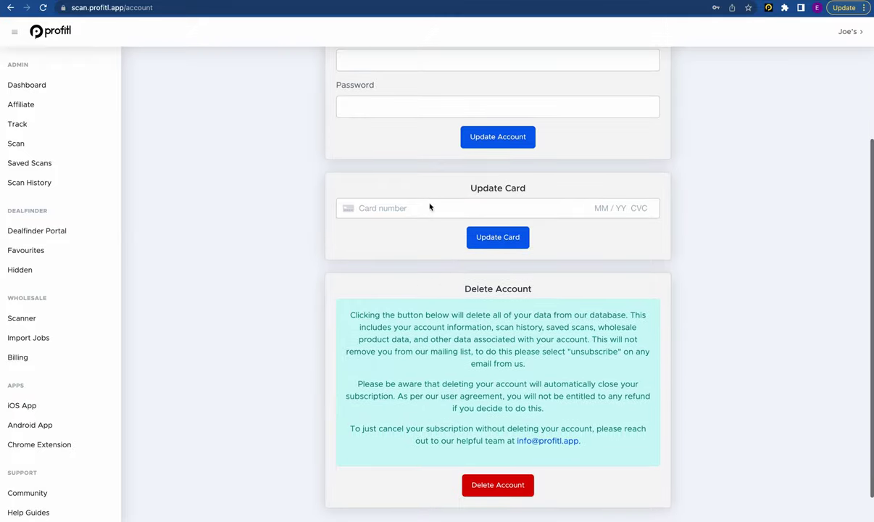
scroll(510, 293, "down", 1)
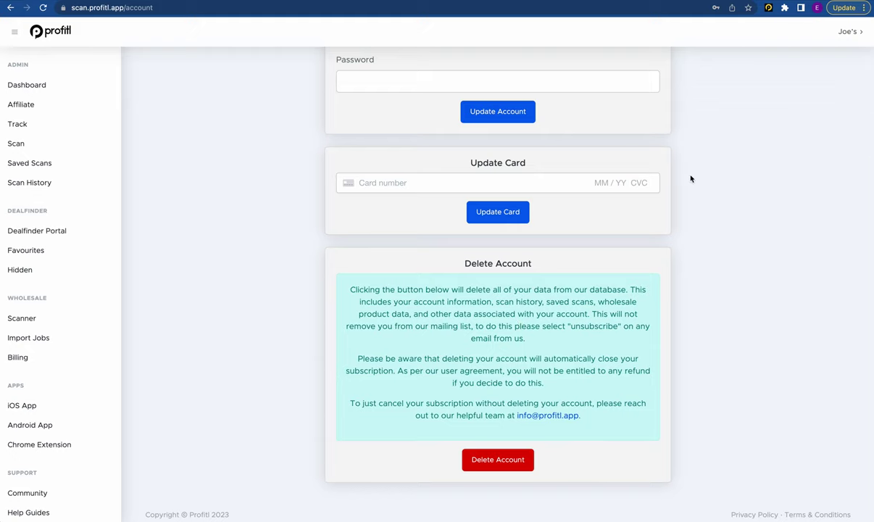
left_click(845, 32)
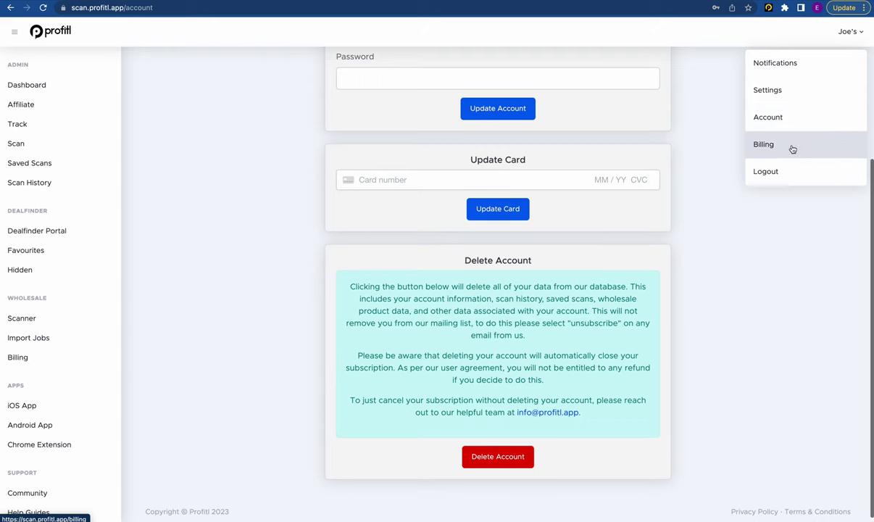
left_click(791, 147)
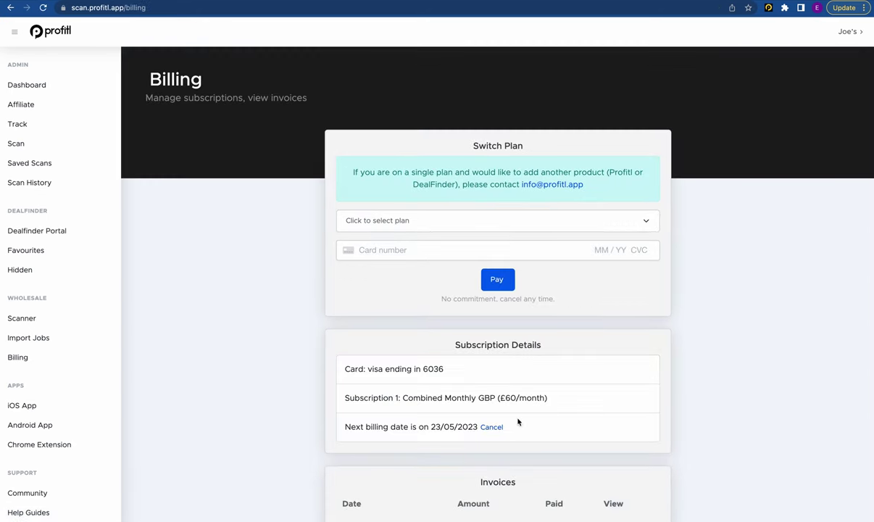
Examine the plan selection, subscription details and invoice history on the Billing page.
scroll(507, 424, "down", 2)
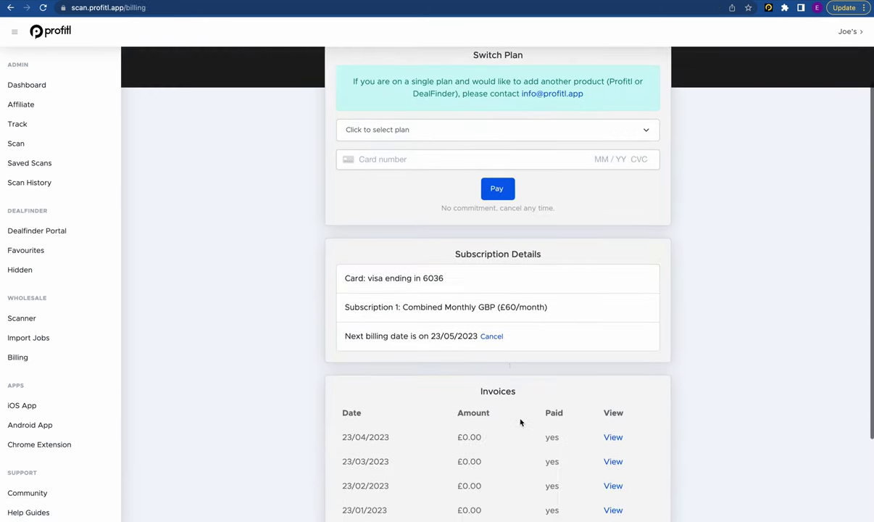
left_click(466, 132)
left_click(595, 99)
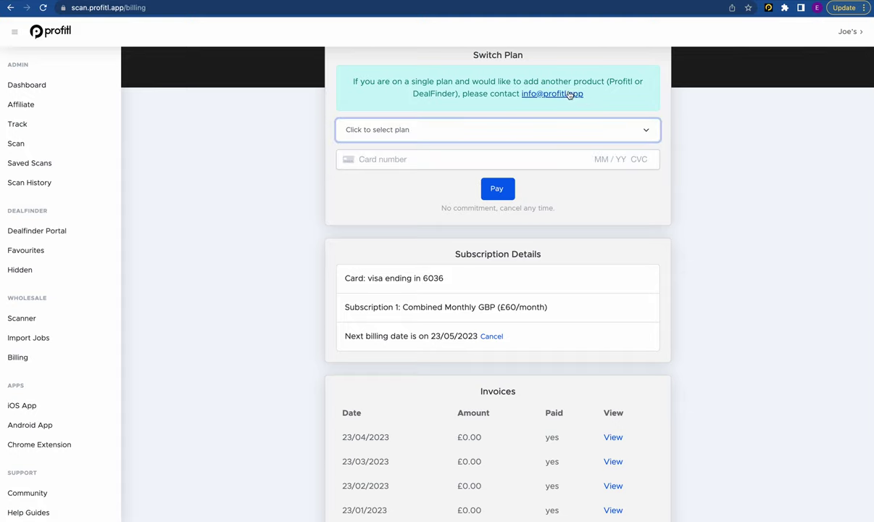
scroll(604, 273, "down", 3)
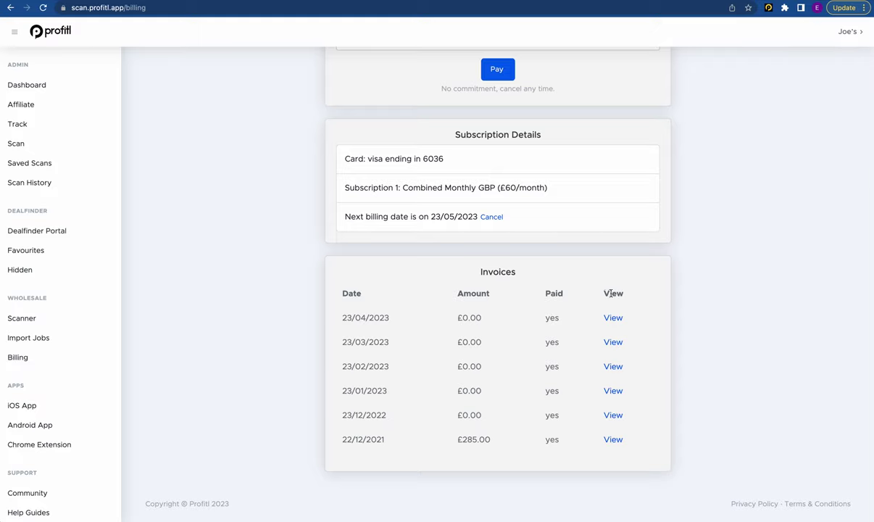
scroll(623, 398, "up", 5)
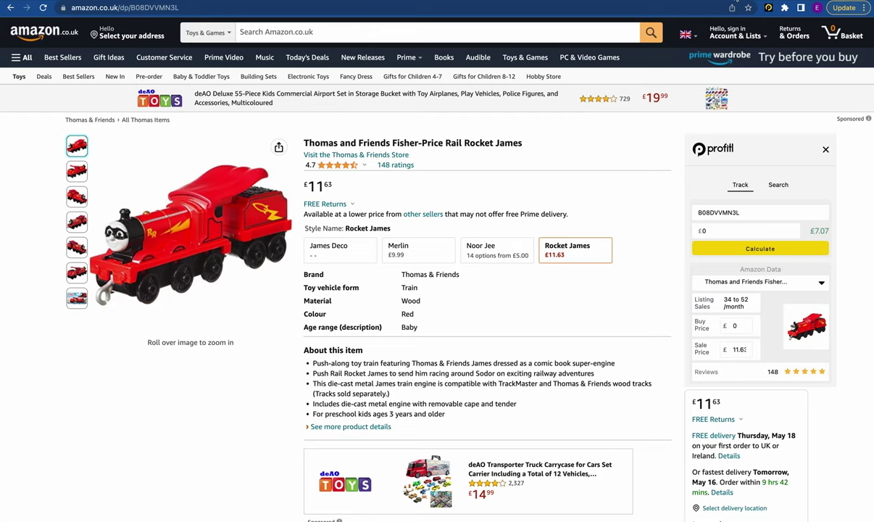
Set the buy price to £5 for the Rail Rocket James train in the Profitl extension.
mouse_move(712, 27)
double_click(735, 325)
type("5")
Look through the train's profit, seller and pricing data, and dock the Profitl panel as a full-height sidebar on the page's right side.
scroll(804, 286, "down", 10)
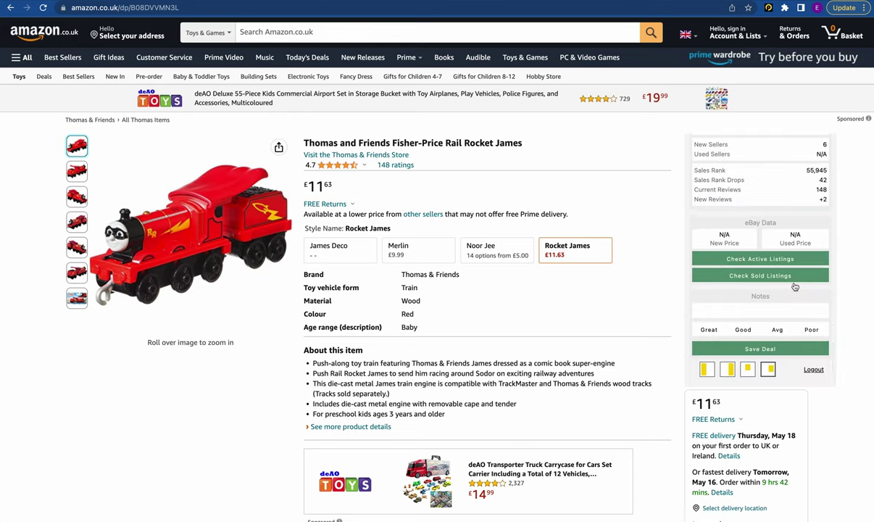
scroll(795, 286, "up", 10)
scroll(794, 287, "down", 8)
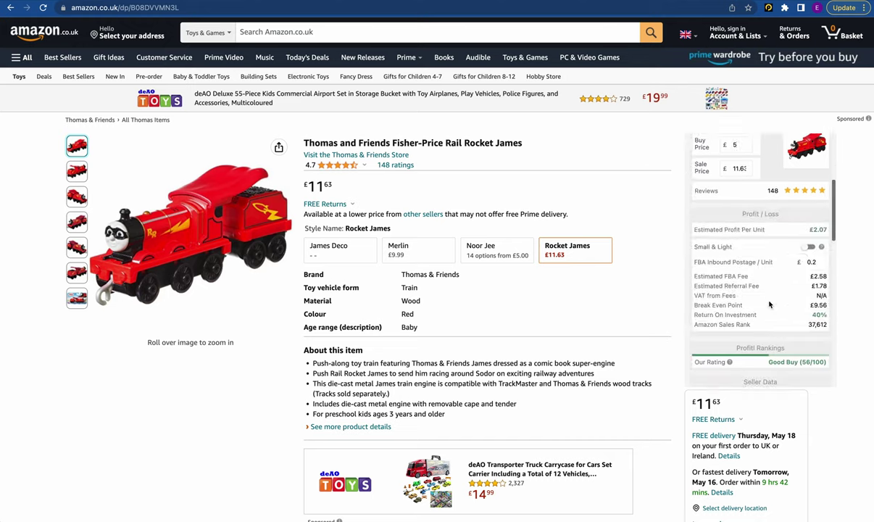
scroll(768, 306, "up", 8)
scroll(737, 359, "down", 5)
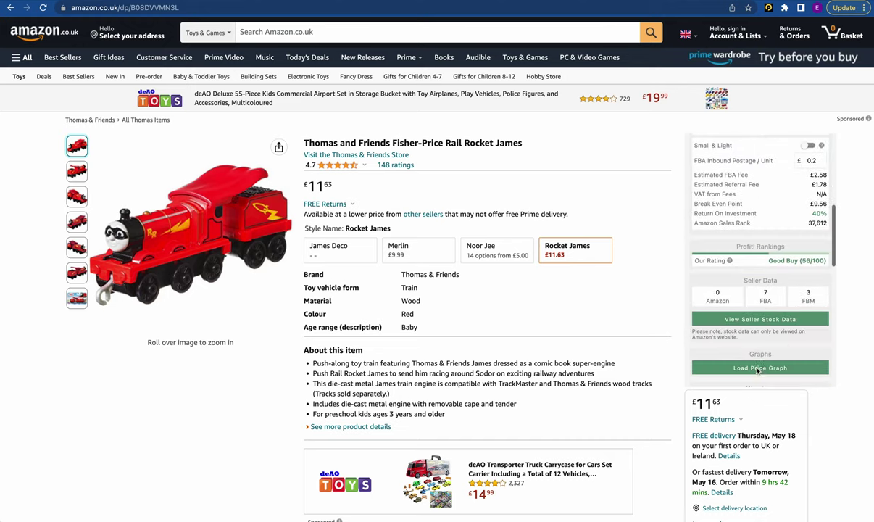
scroll(736, 355, "down", 5)
left_click(770, 349)
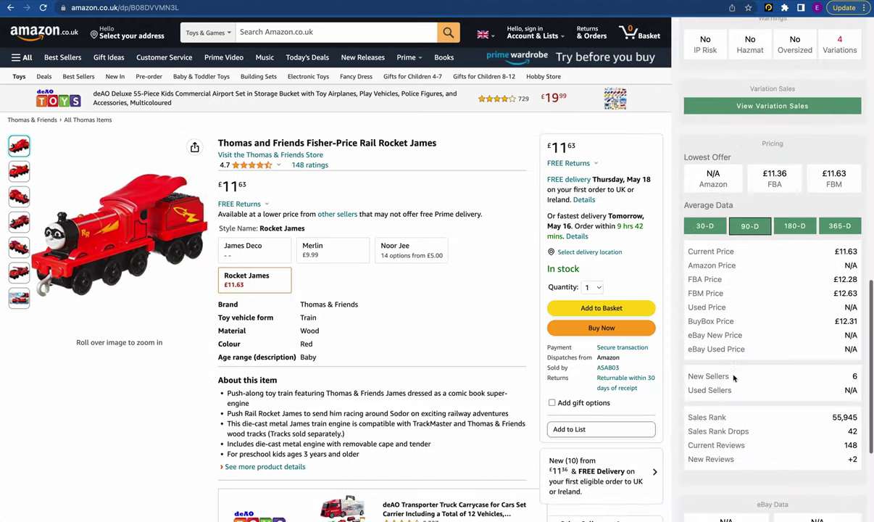
Try docking the Profitl sidebar on the left of the Amazon page, and return it to the right side.
scroll(802, 191, "up", 10)
scroll(802, 190, "down", 10)
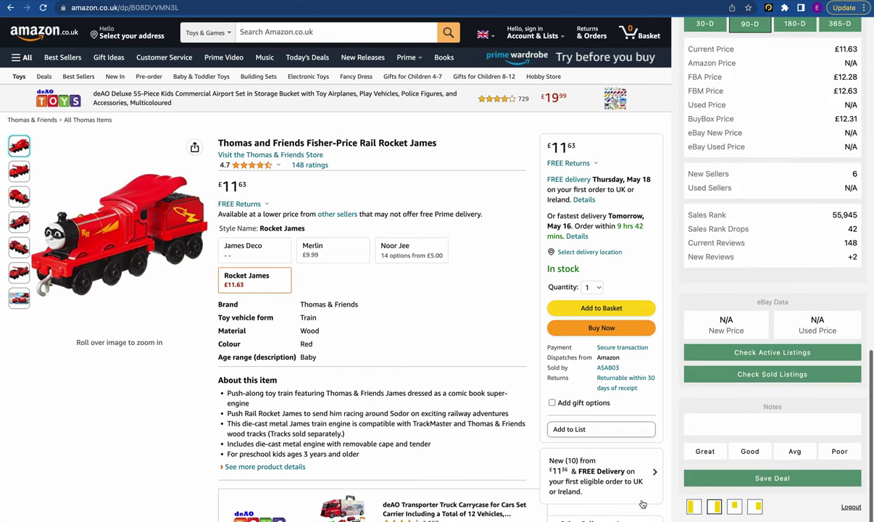
left_click(692, 505)
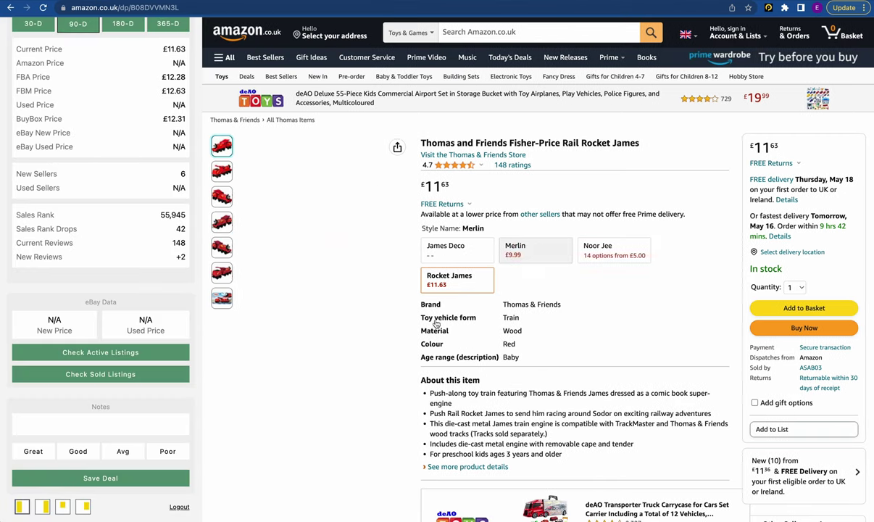
left_click(42, 506)
scroll(741, 287, "up", 10)
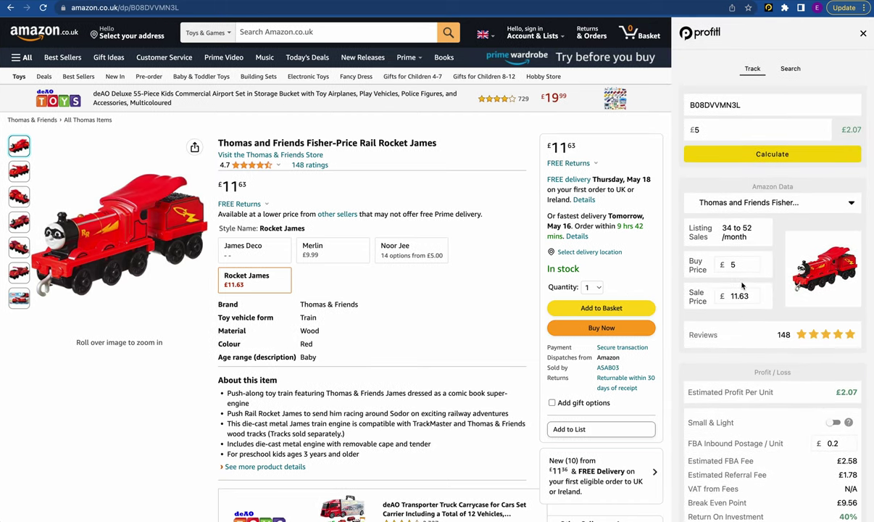
Open the Thomas & Friends Take-n-Play Hybrid Bertie Engine listing and load its data in the Profitl extension.
double_click(779, 108)
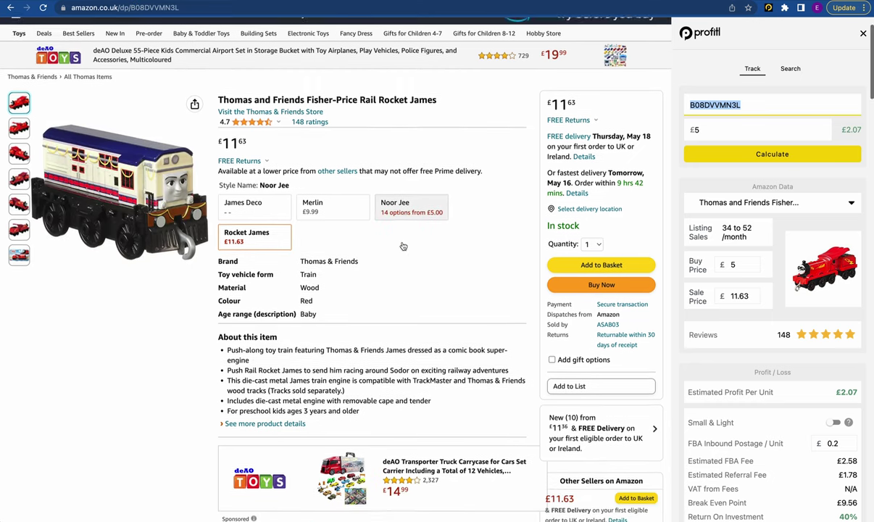
scroll(380, 290, "down", 10)
left_click(281, 325)
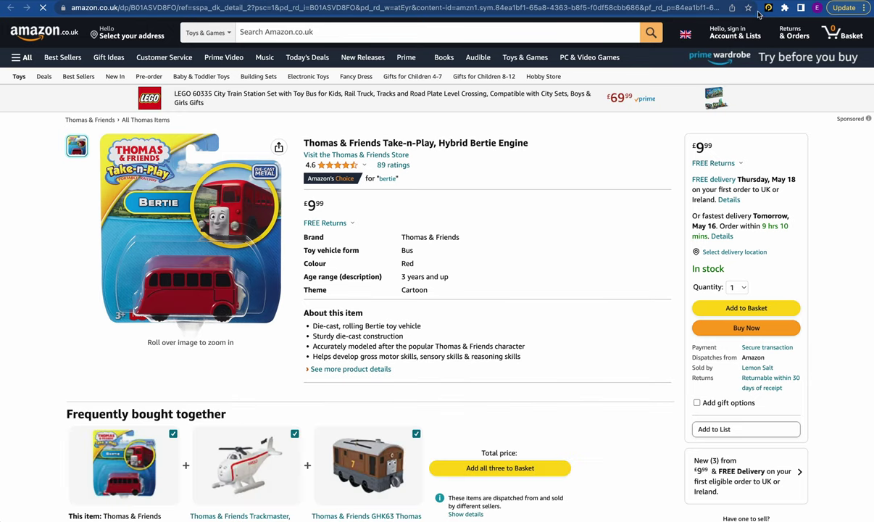
left_click(768, 8)
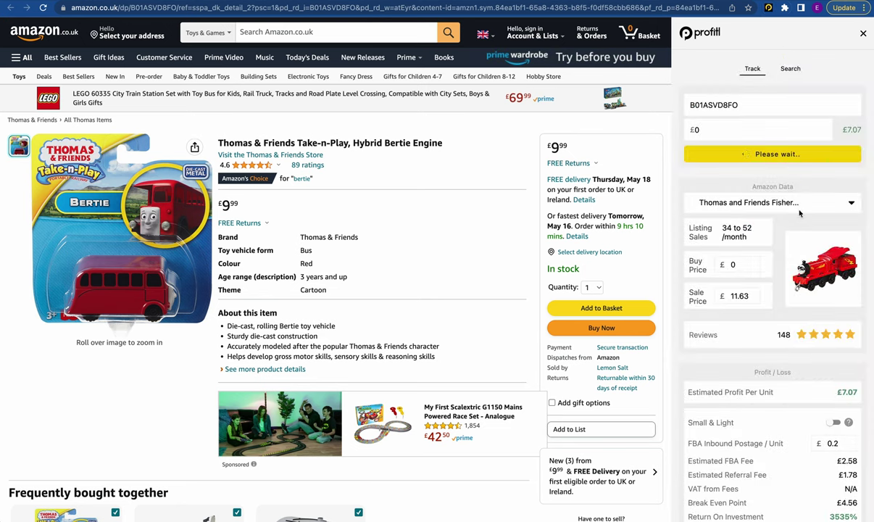
scroll(797, 210, "down", 1)
scroll(798, 212, "down", 3)
scroll(799, 211, "up", 4)
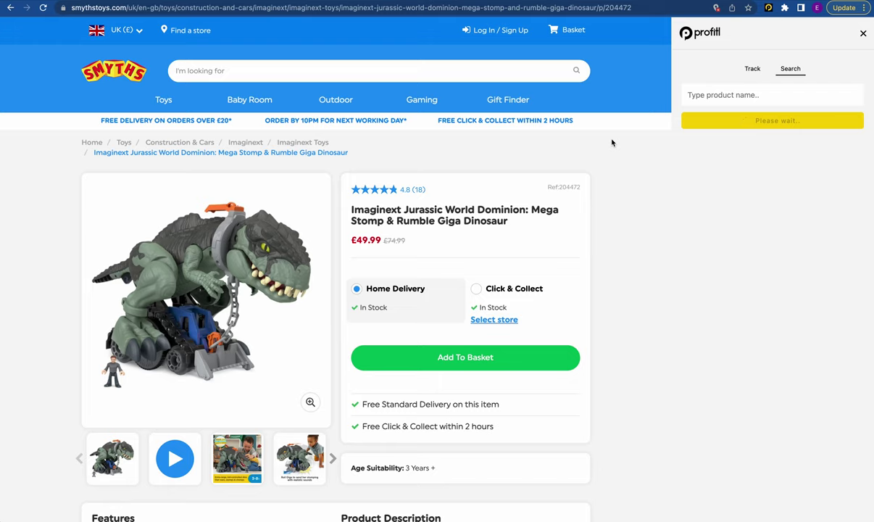
Load the Amazon match B09BWM2QT4 for the Imaginext Giga Dinosaur on the Smyths page into the product tracker.
scroll(611, 142, "down", 2)
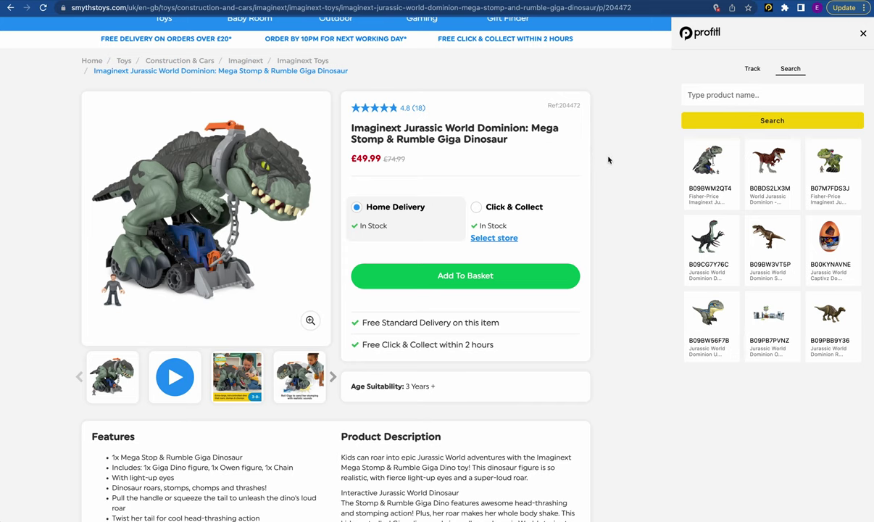
scroll(608, 160, "up", 2)
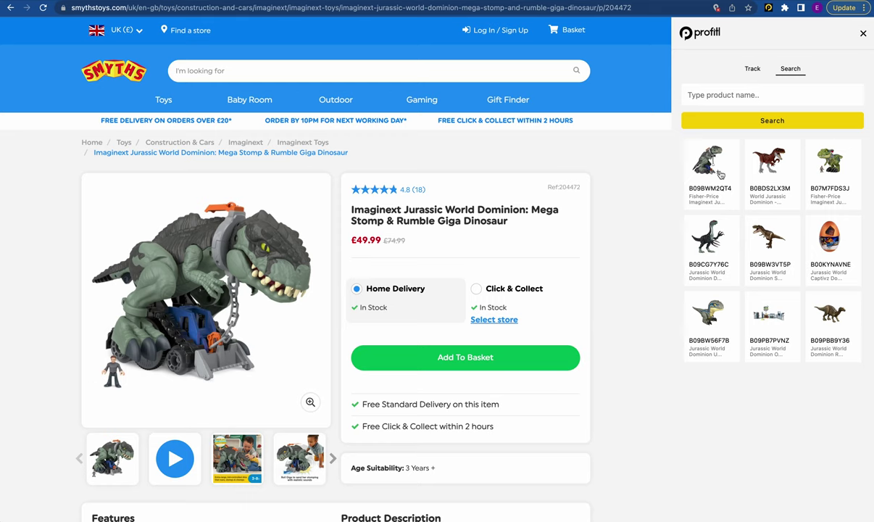
left_click(718, 173)
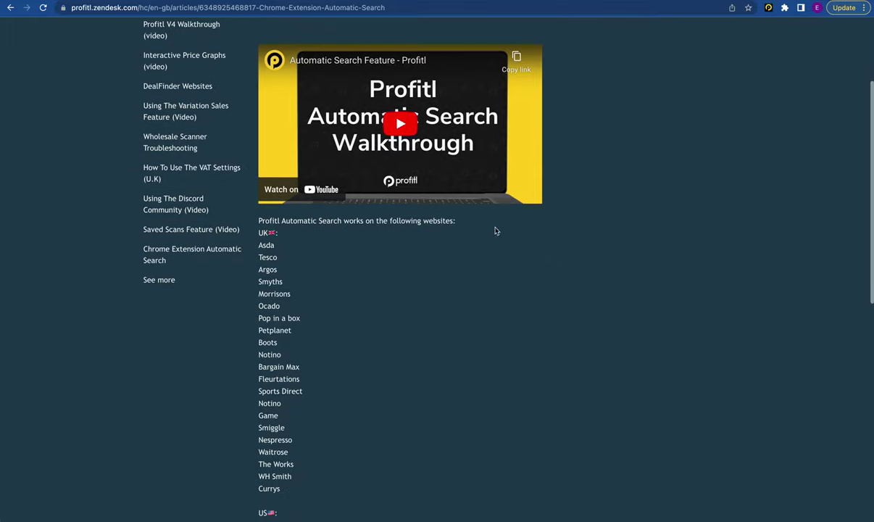
Read the lists of supported UK and US websites in the Chrome Extension Automatic Search help article.
scroll(487, 229, "down", 3)
scroll(480, 228, "down", 1)
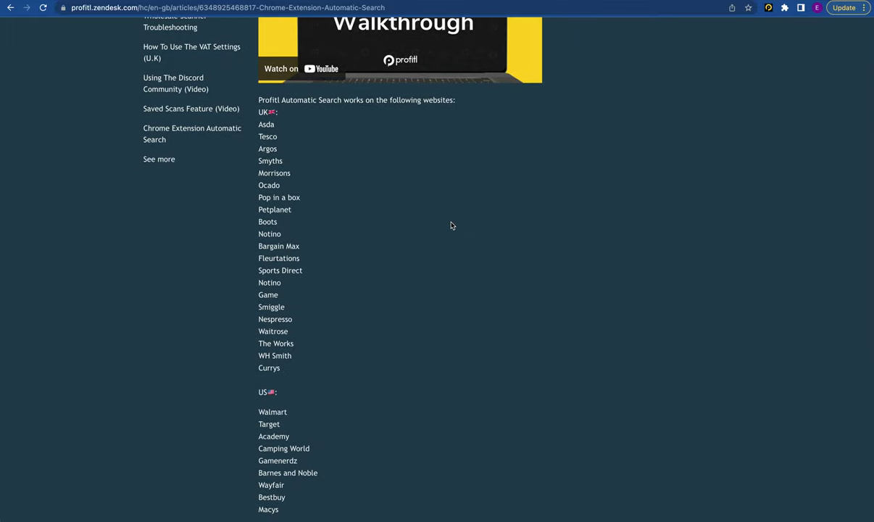
scroll(377, 258, "down", 1)
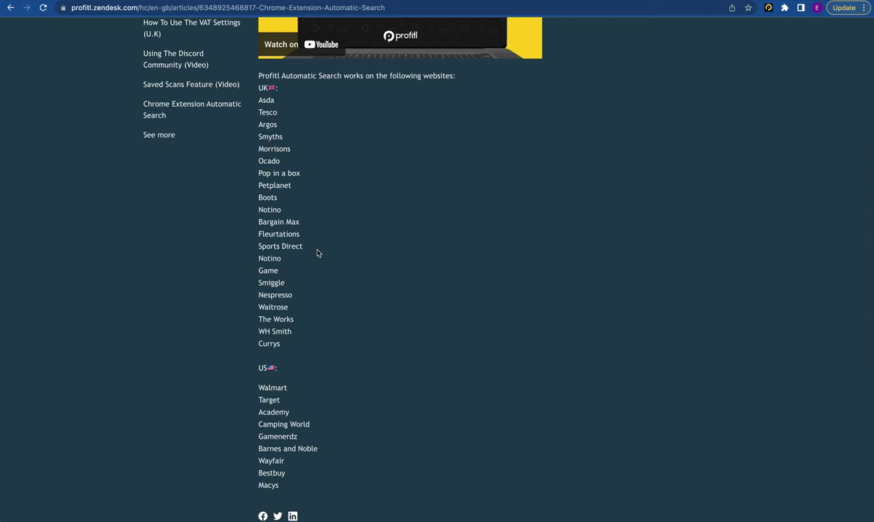
scroll(317, 252, "down", 1)
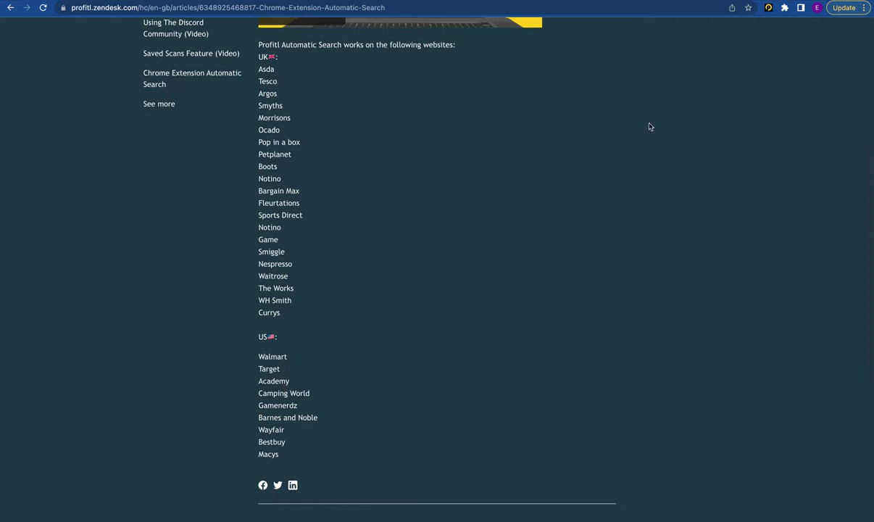
scroll(649, 127, "up", 10)
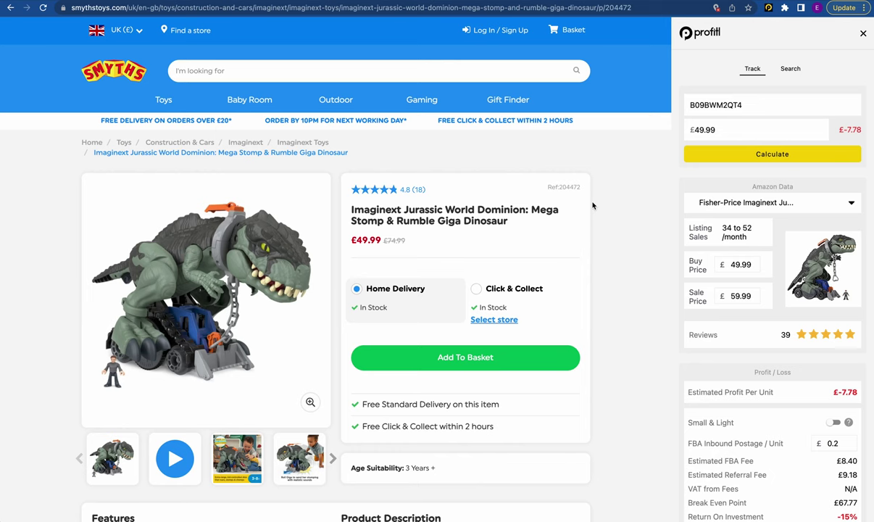
Look over the Giga Dinosaur page on Smyths and close the Profitl panel.
scroll(593, 205, "down", 10)
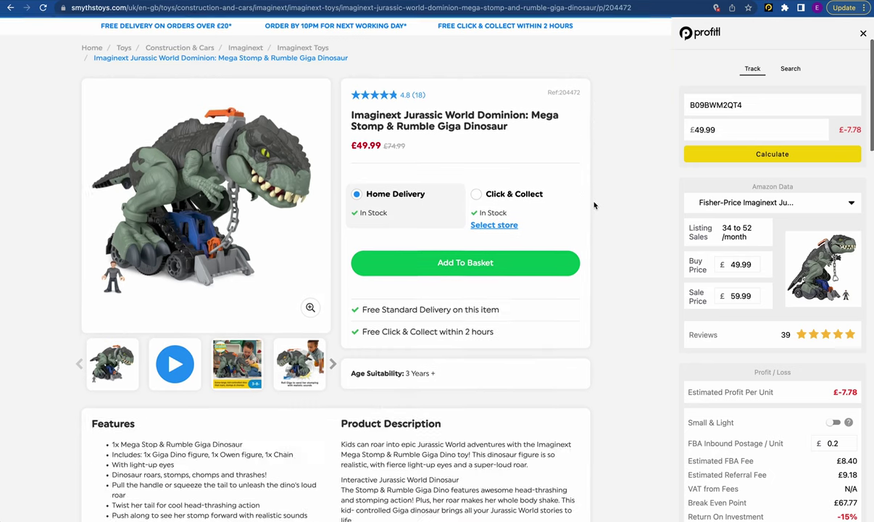
scroll(593, 205, "down", 5)
scroll(593, 205, "up", 15)
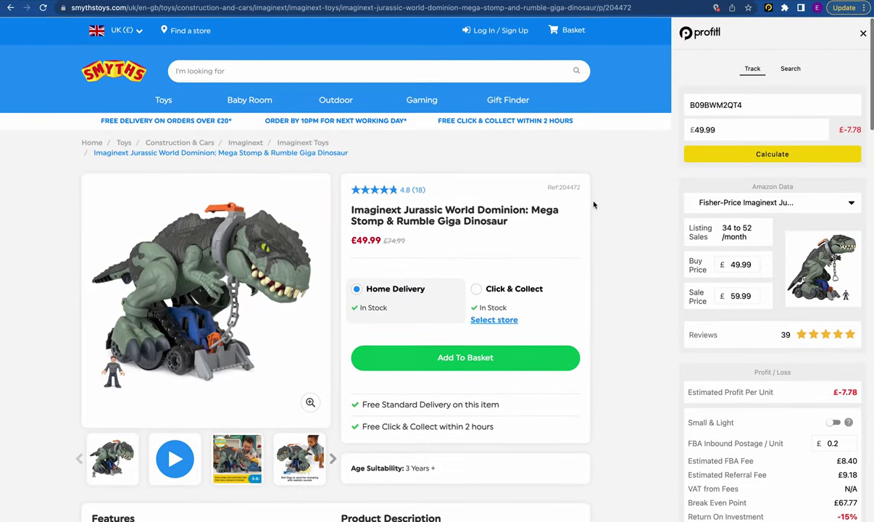
left_click(863, 35)
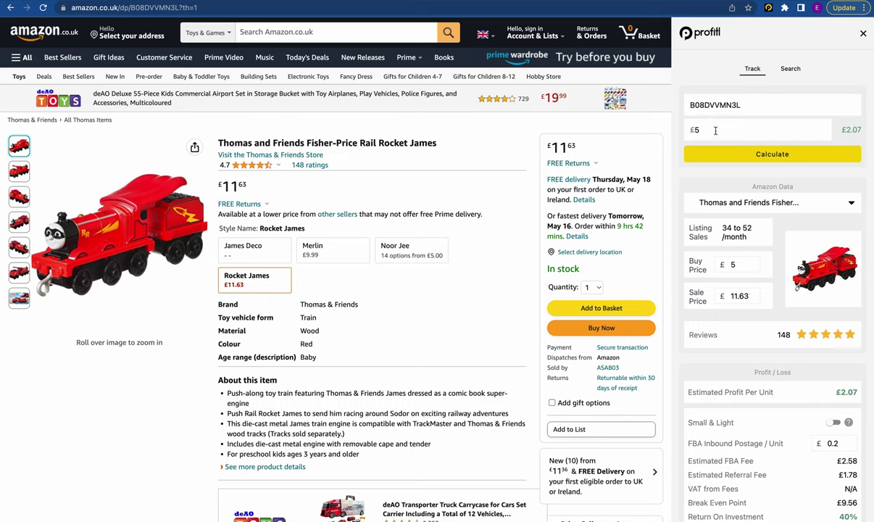
Expand the Rail Rocket James product details under Amazon Data to examine its dimensions, category and identifiers.
left_click(717, 131)
scroll(721, 129, "down", 1)
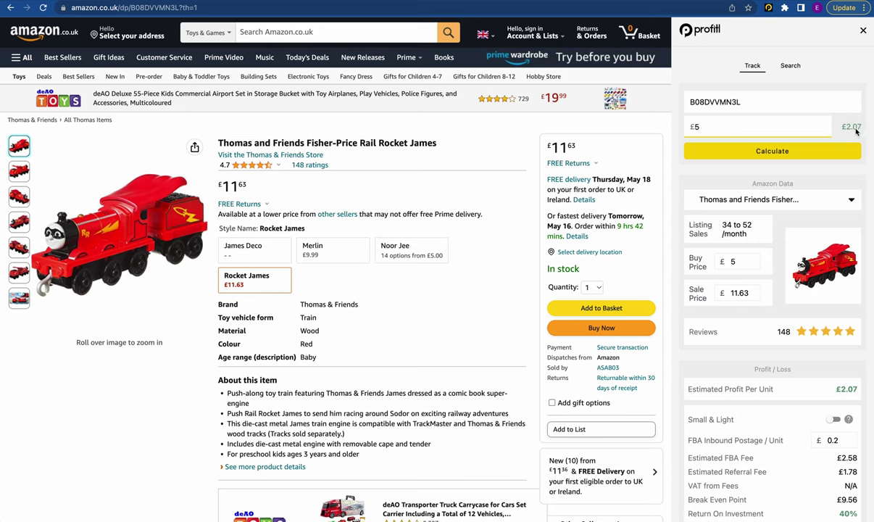
left_click(839, 200)
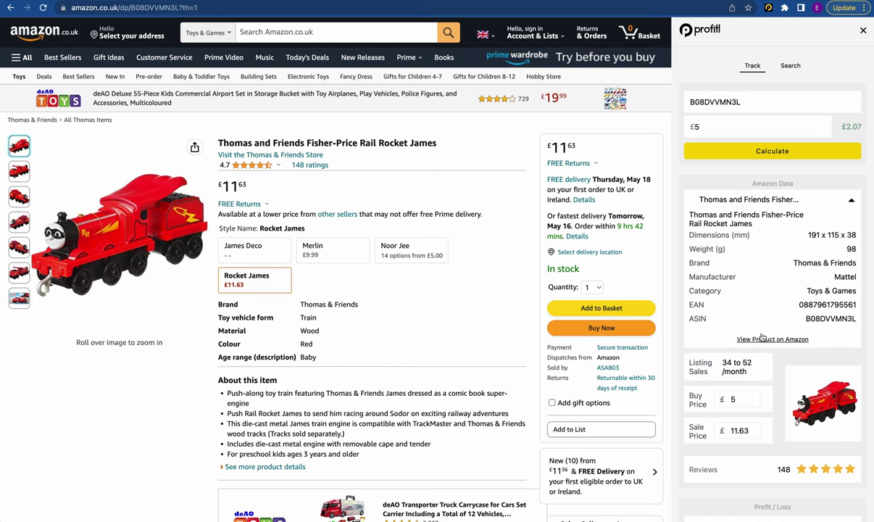
scroll(760, 338, "down", 3)
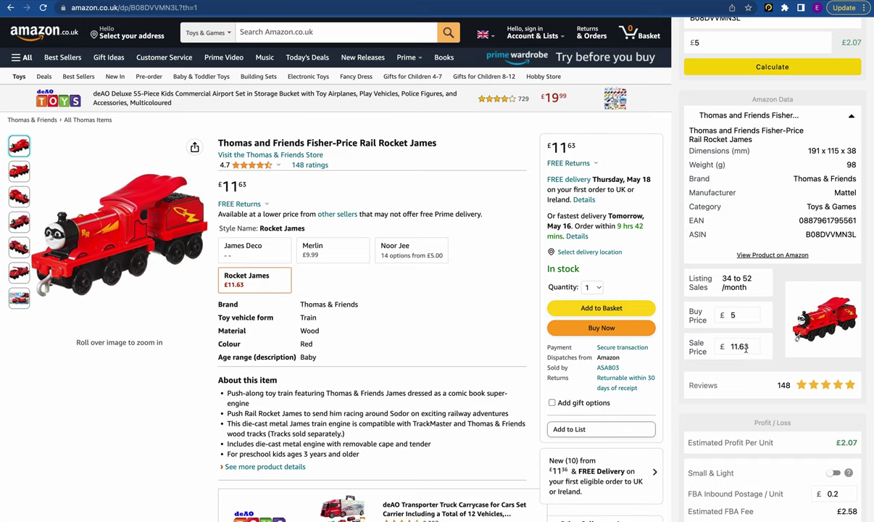
Set the Rail Rocket James buy price to £4 and the sale price to £15.
scroll(745, 349, "up", 2)
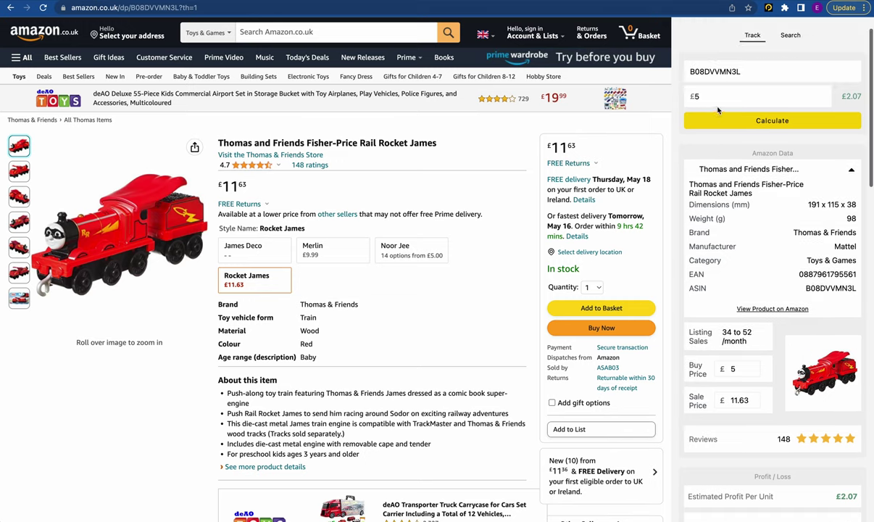
left_click(741, 368)
key("BackSpace")
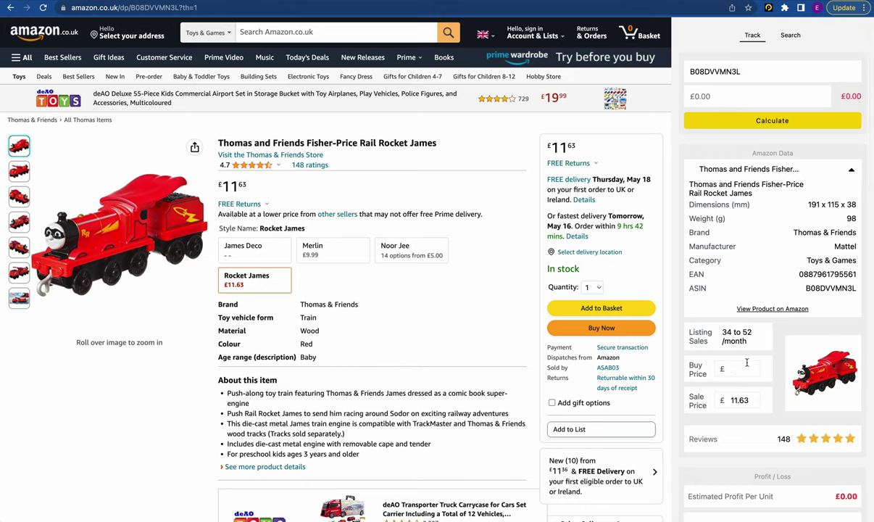
type("4")
double_click(740, 399)
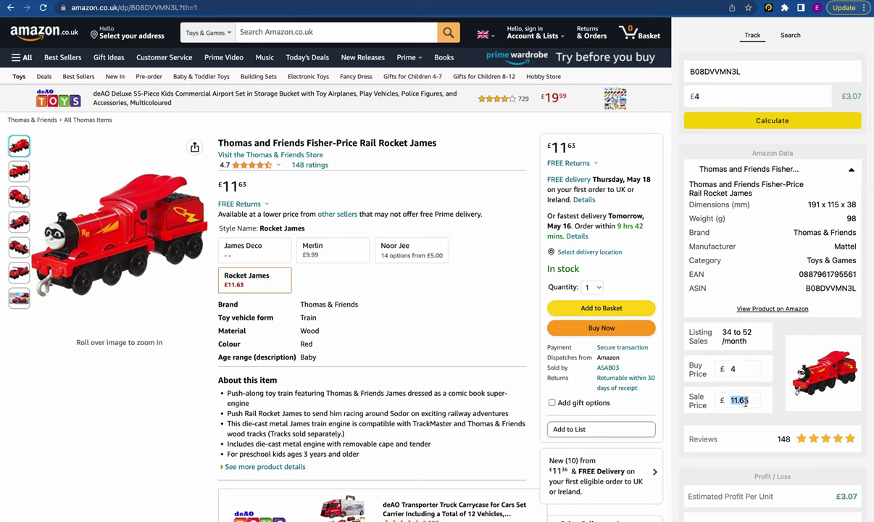
type("1")
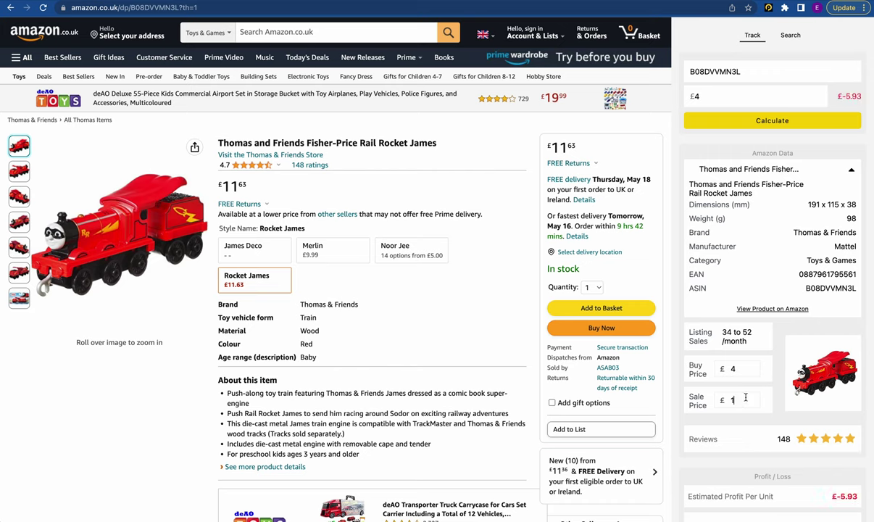
type("5")
Examine the recalculated Profit / Loss section, including the estimated profit per unit and the FBA inbound postage per unit.
scroll(827, 354, "down", 3)
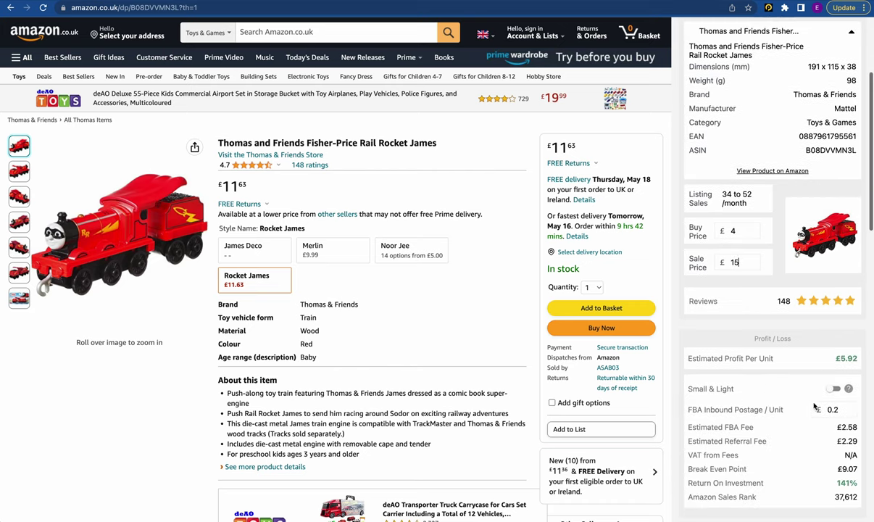
scroll(827, 354, "up", 1)
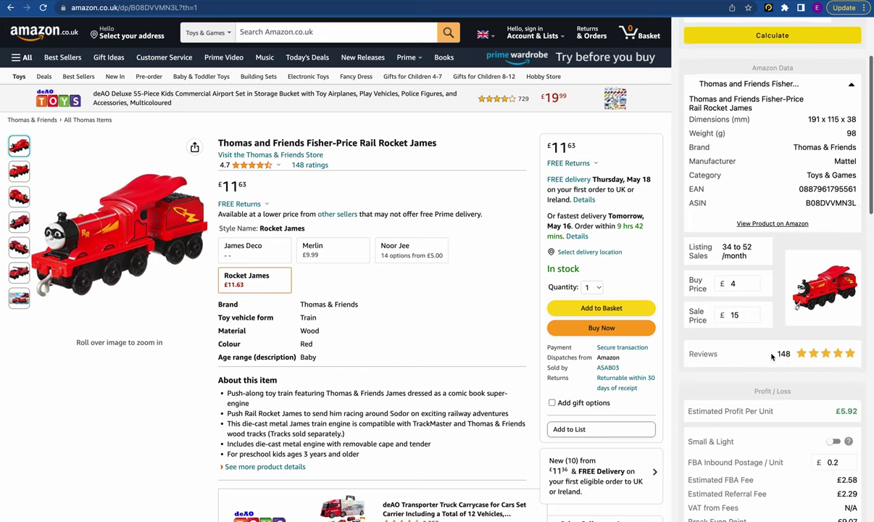
scroll(773, 352, "down", 2)
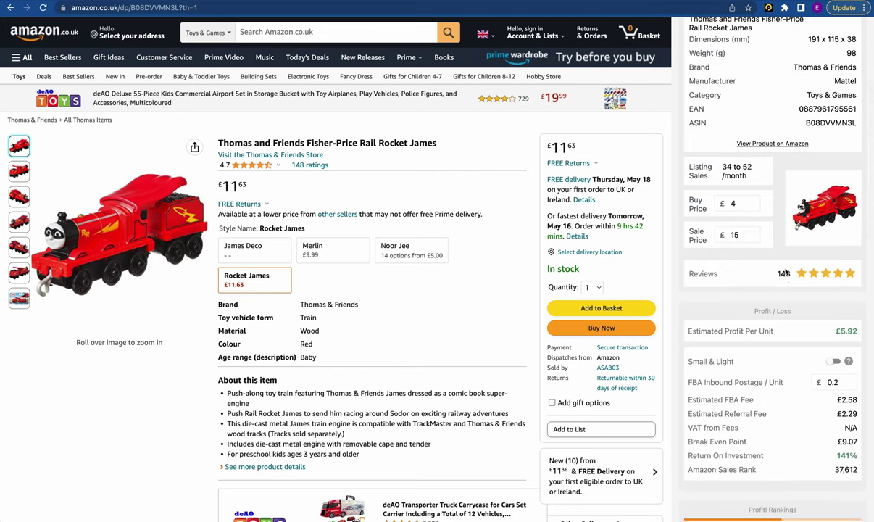
scroll(783, 286, "down", 1)
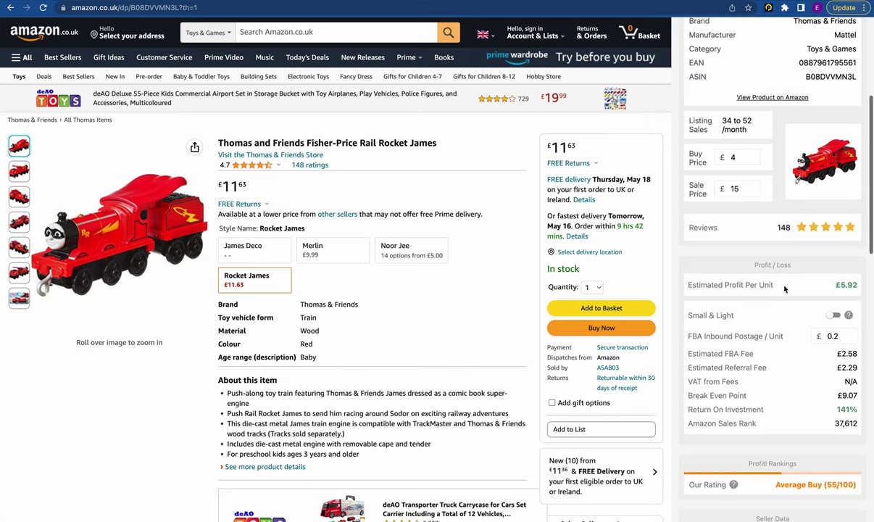
scroll(788, 252, "down", 1)
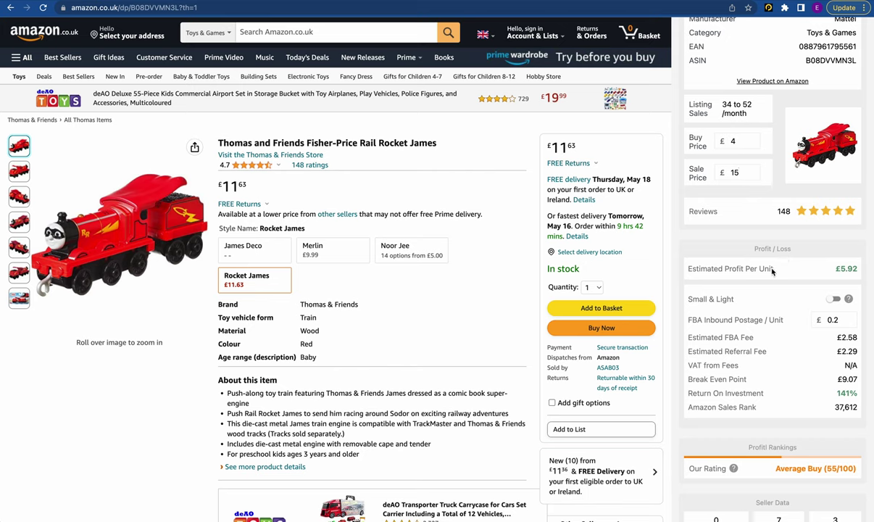
scroll(769, 269, "up", 5)
scroll(751, 215, "down", 4)
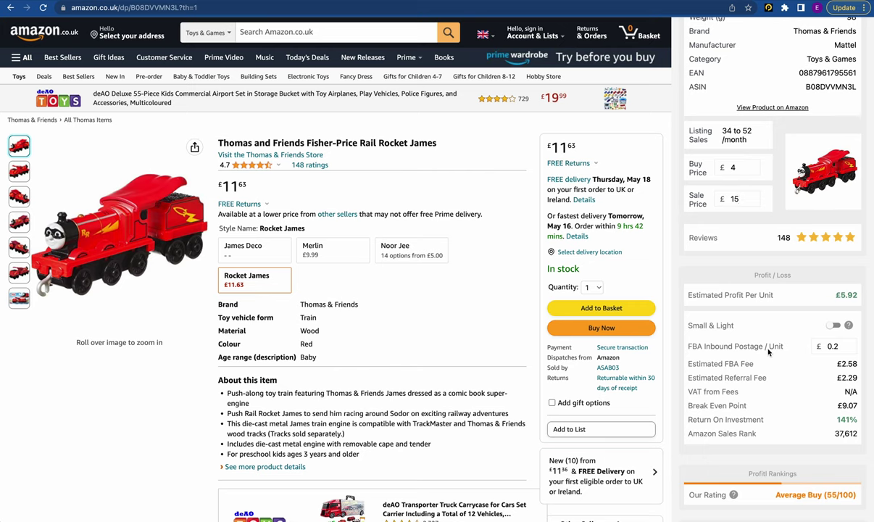
left_click(845, 347)
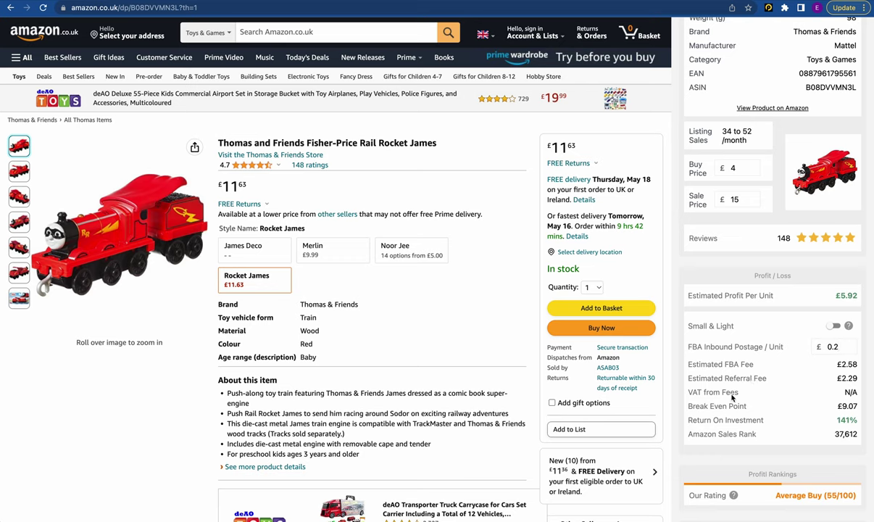
Enable Small & Light for the product and set the sale price to £9.
left_click(834, 326)
double_click(735, 199)
type("9")
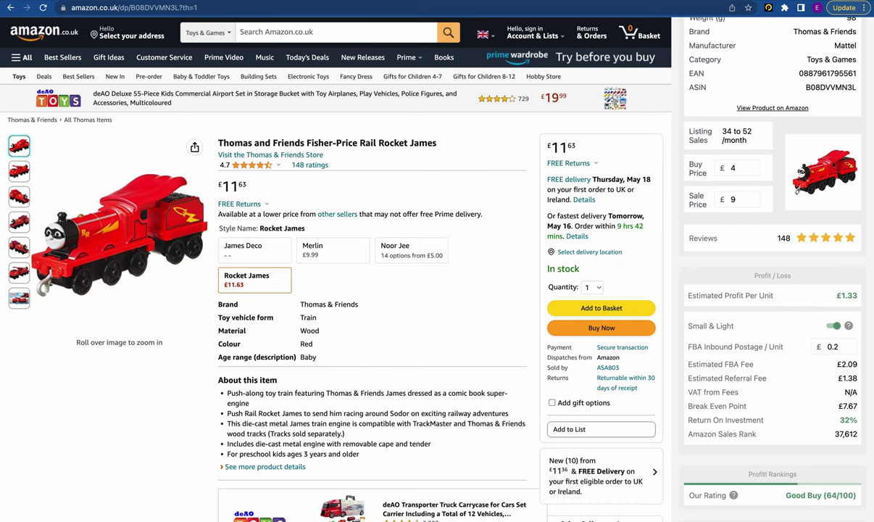
scroll(738, 201, "up", 5)
scroll(768, 260, "down", 6)
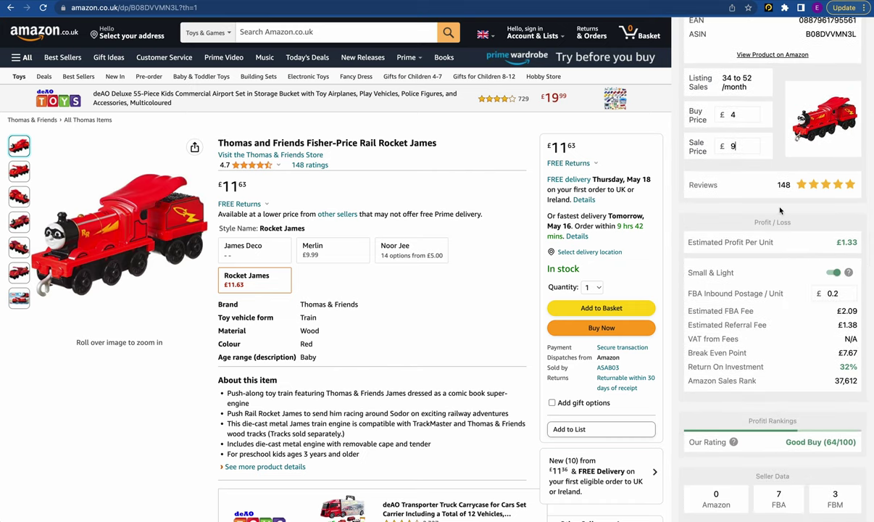
Set the sale price to £15 and turn Small & Light off.
double_click(743, 149)
type("15")
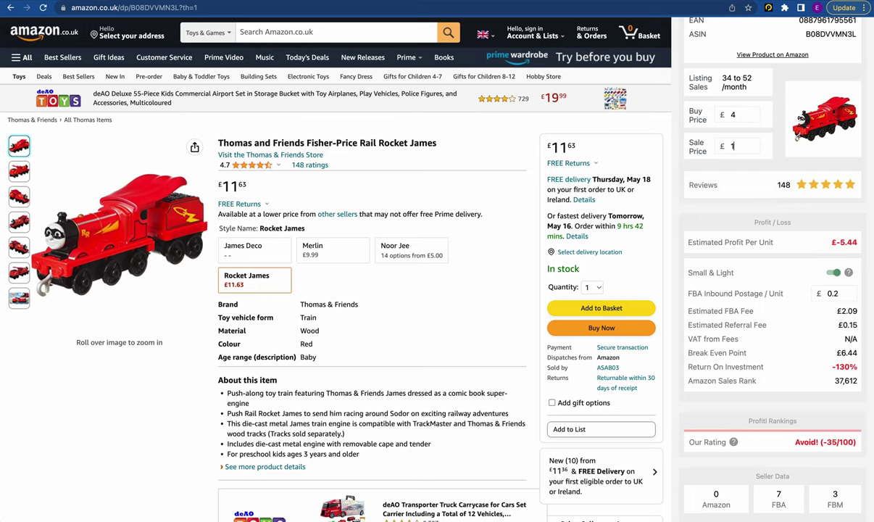
left_click(836, 273)
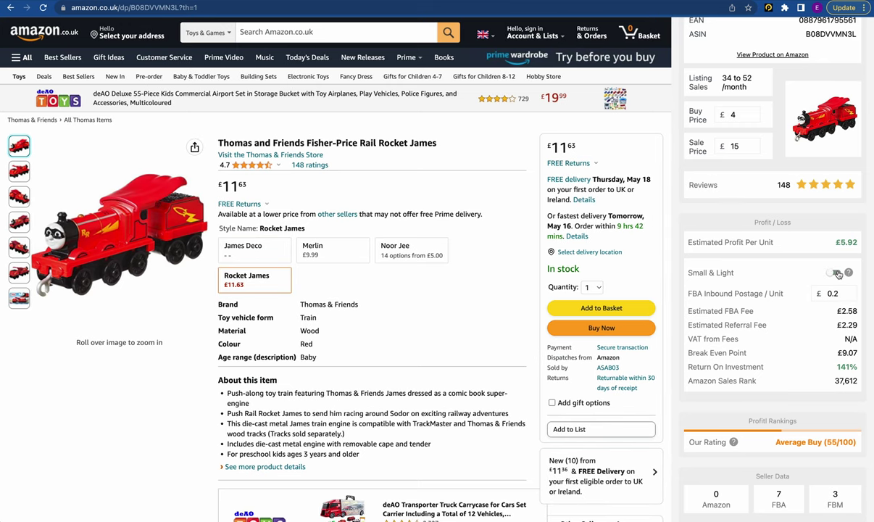
Examine the product's estimated fees, break-even point, return on investment, Amazon sales rank, Profitl rating and seller counts.
scroll(796, 304, "down", 1)
scroll(739, 337, "up", 2)
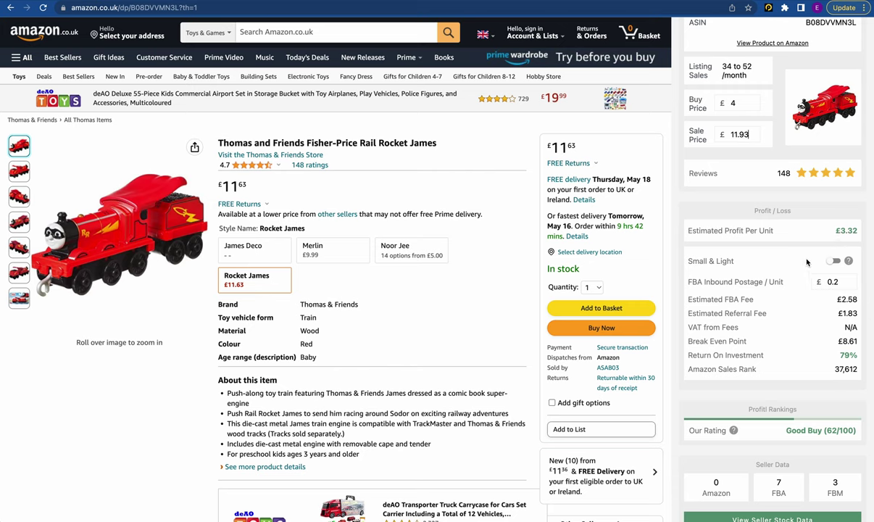
scroll(806, 259, "up", 5)
scroll(868, 305, "down", 5)
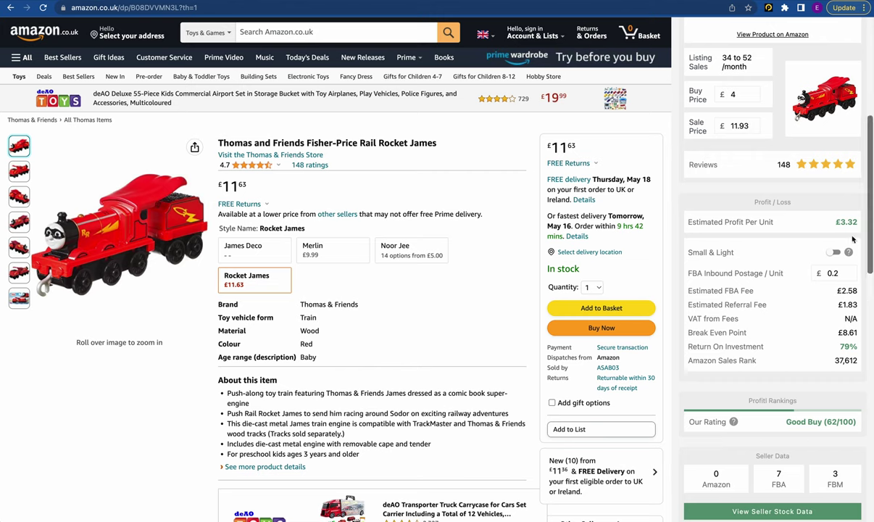
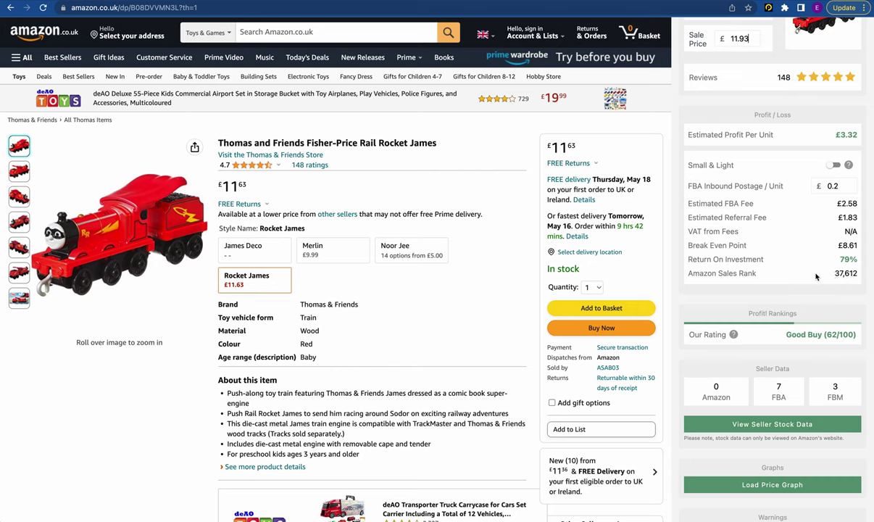
scroll(818, 260, "up", 4)
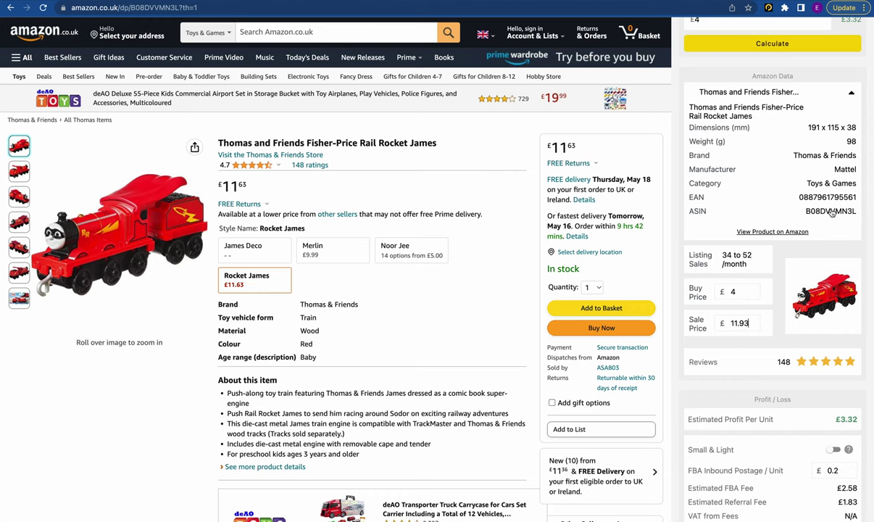
scroll(840, 239, "down", 4)
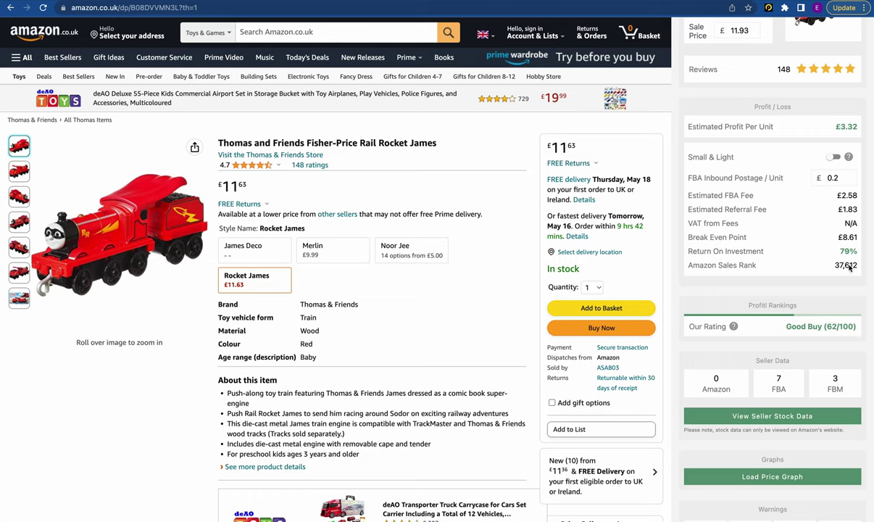
scroll(797, 250, "down", 2)
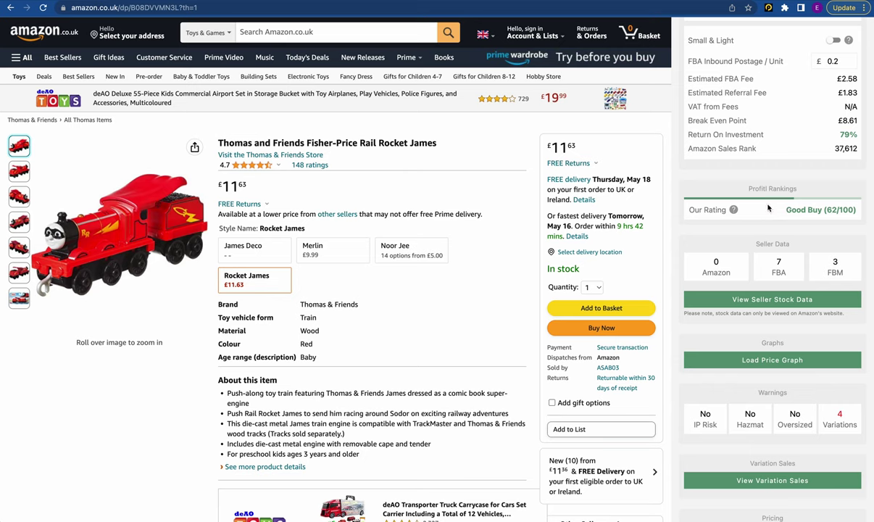
scroll(774, 221, "down", 2)
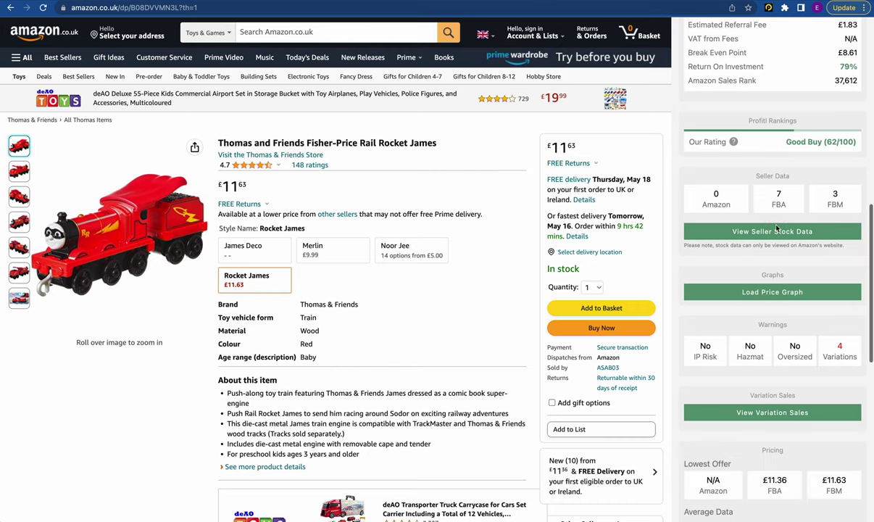
scroll(775, 218, "up", 1)
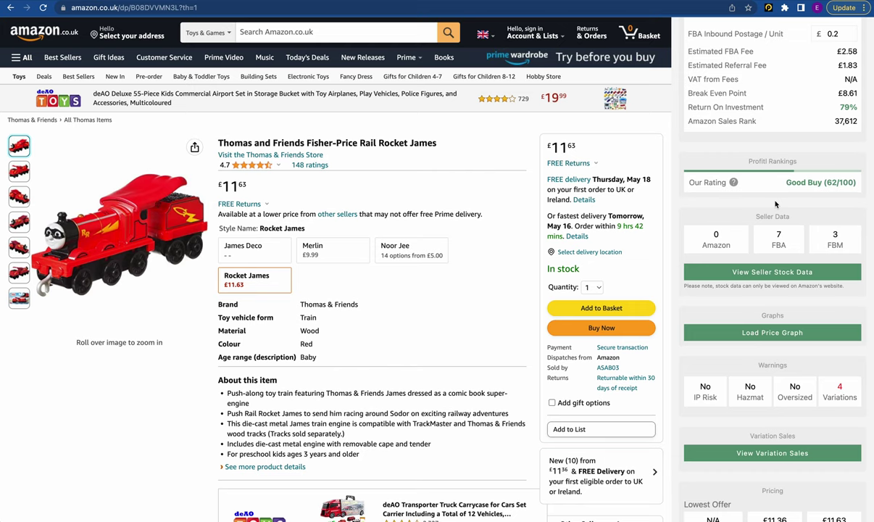
View the seller stock data, filter it to FBA sellers only and FBM sellers only, and show both types again.
scroll(775, 205, "down", 1)
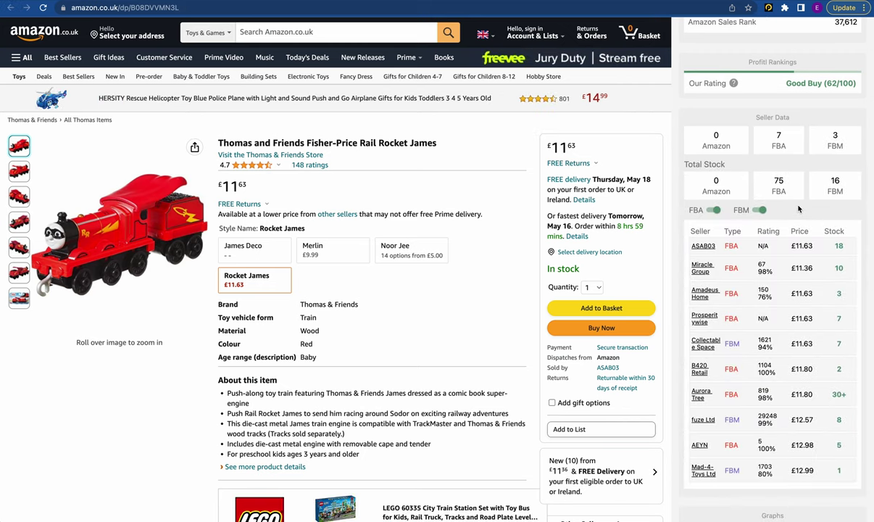
left_click(760, 211)
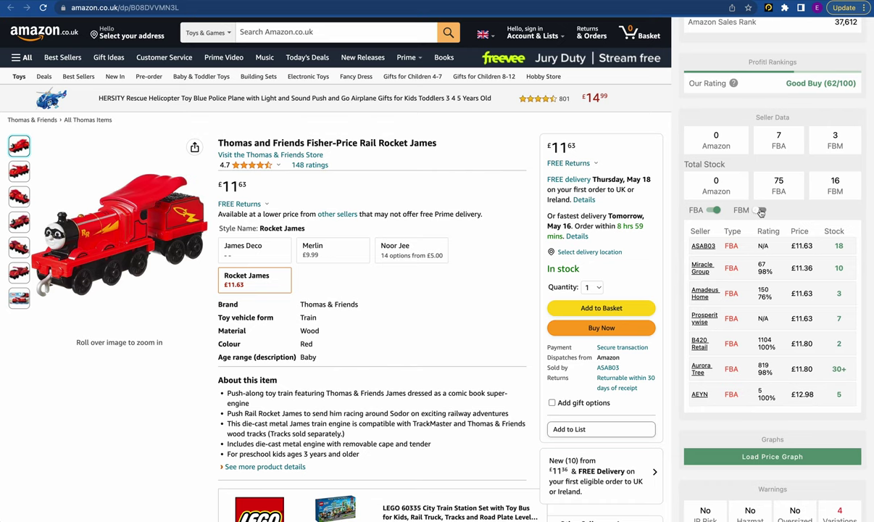
left_click(760, 210)
left_click(713, 210)
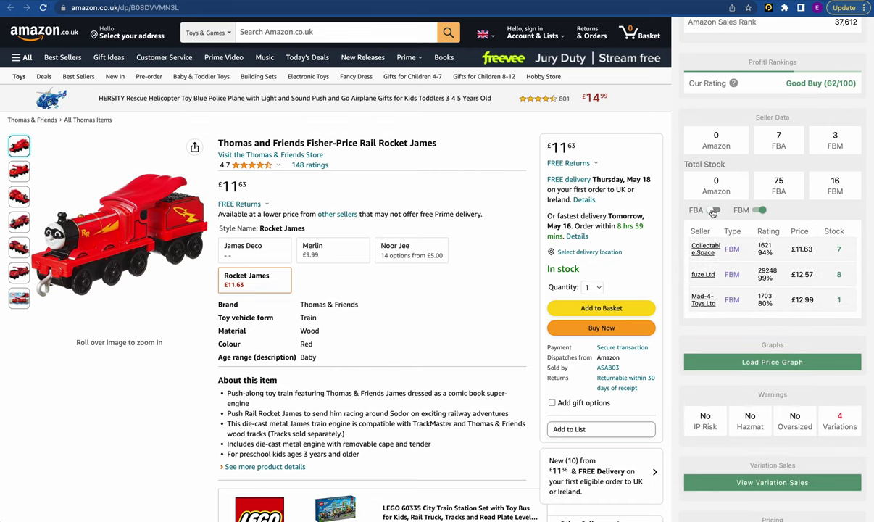
left_click(714, 210)
left_click(760, 210)
left_click(760, 210)
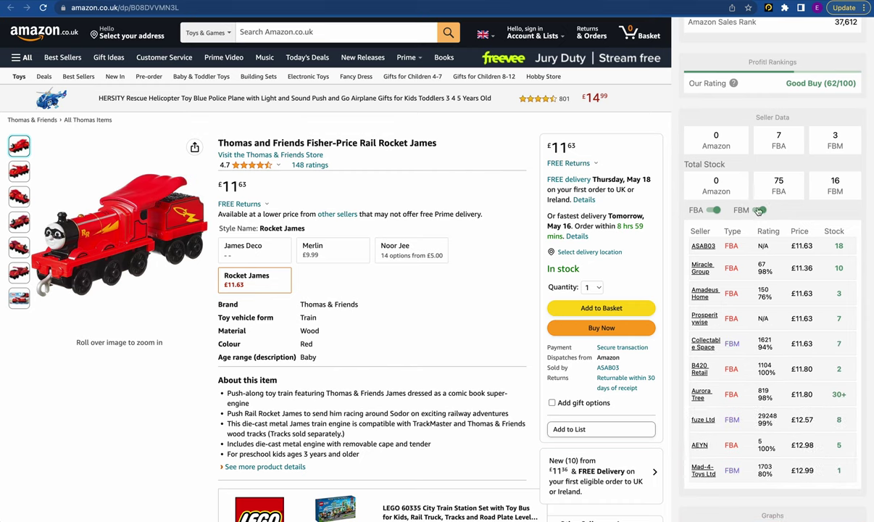
Open the storefront of the seller ASAB03 from the stock list and return to the Rail Rocket James page.
left_click(702, 246)
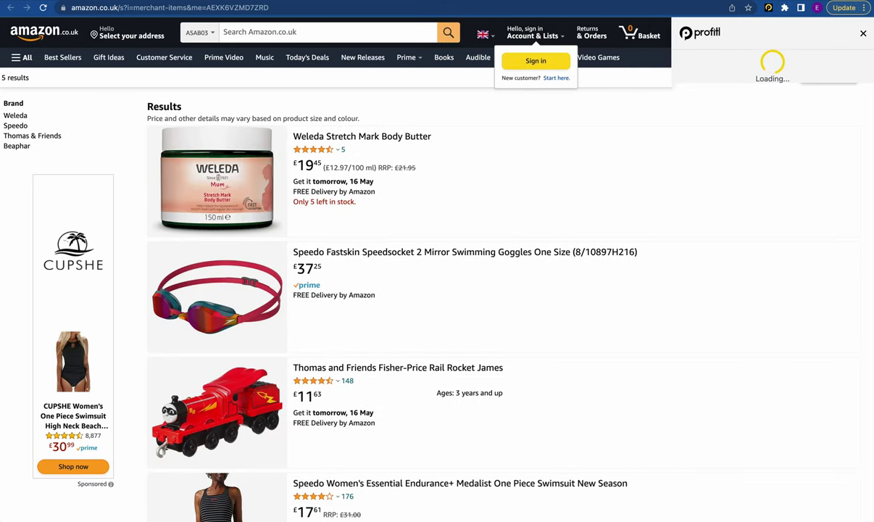
key("super+bracketleft")
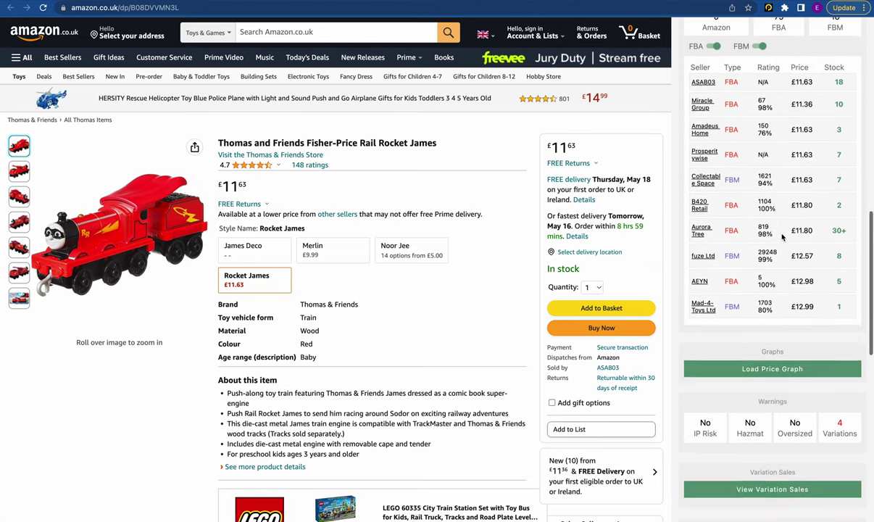
Load the price graph for Rail Rocket James.
scroll(782, 236, "down", 4)
left_click(787, 233)
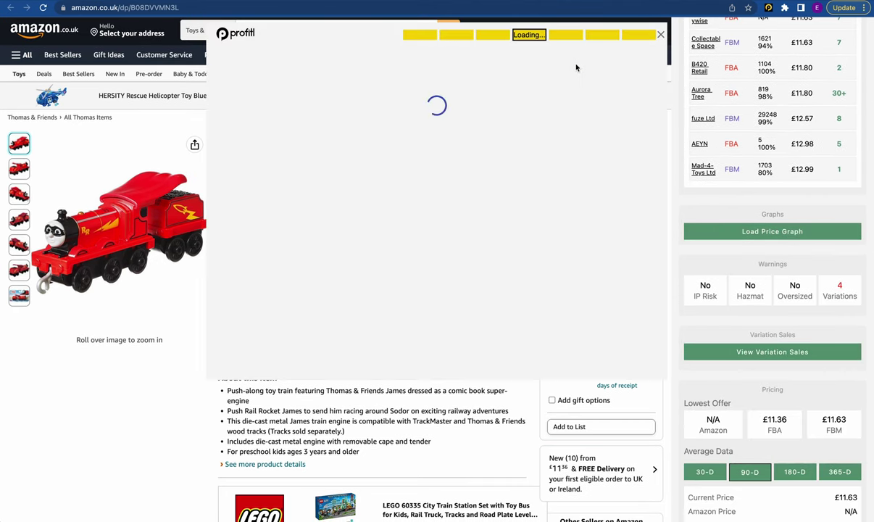
scroll(701, 152, "down", 2)
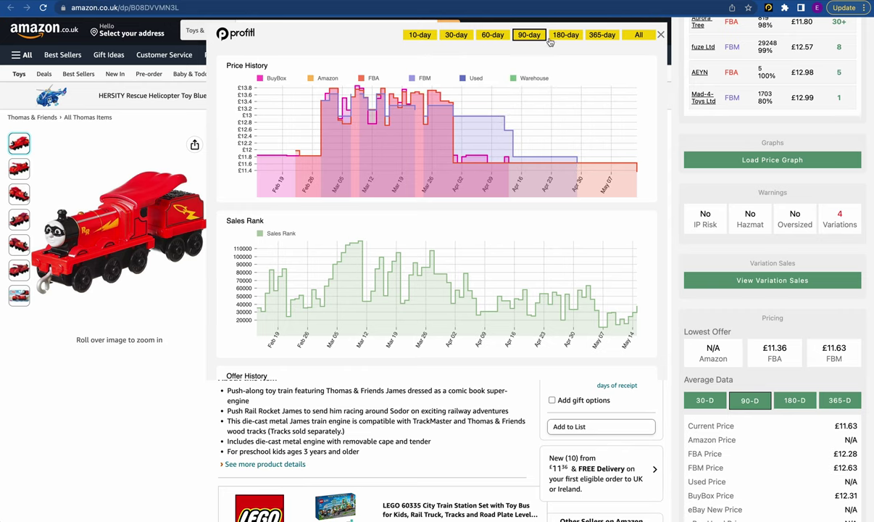
Switch the graphs to the 365-day range and examine the price, sales rank, offer history, review and rating charts.
left_click(602, 35)
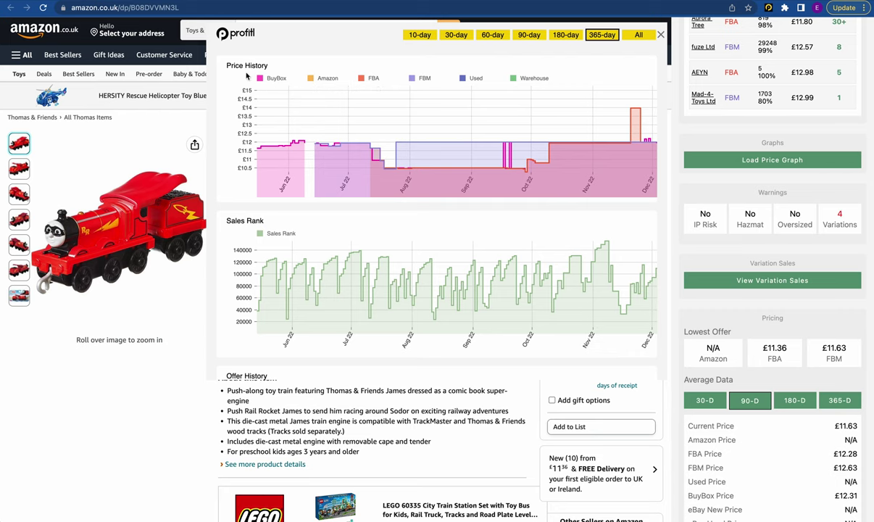
scroll(297, 147, "down", 2)
scroll(297, 147, "down", 3)
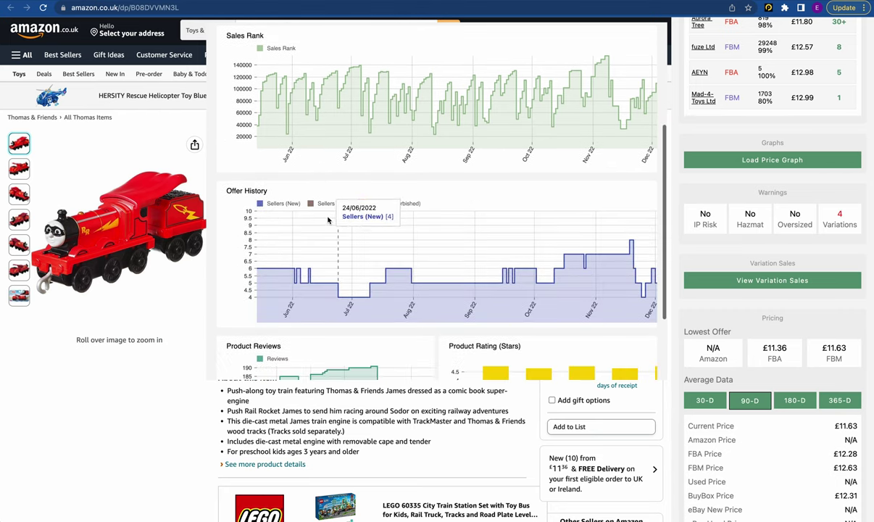
scroll(400, 246, "down", 2)
scroll(401, 263, "down", 1)
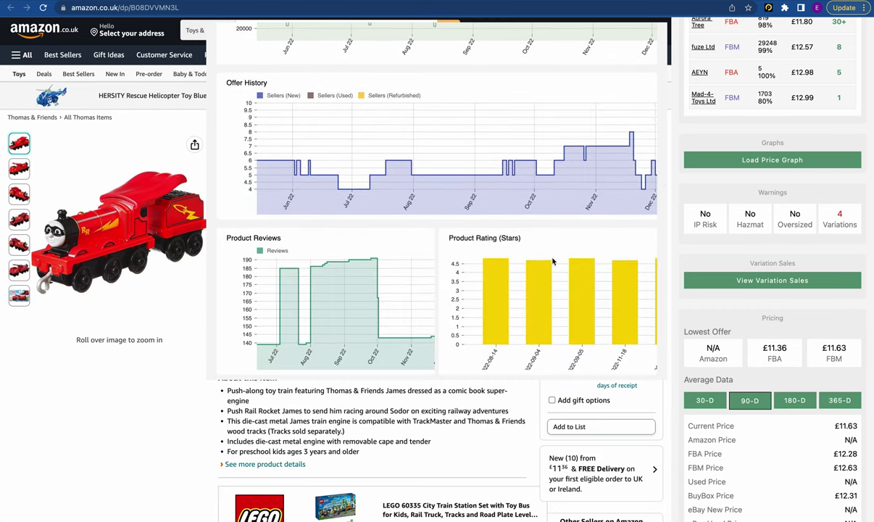
scroll(547, 273, "up", 8)
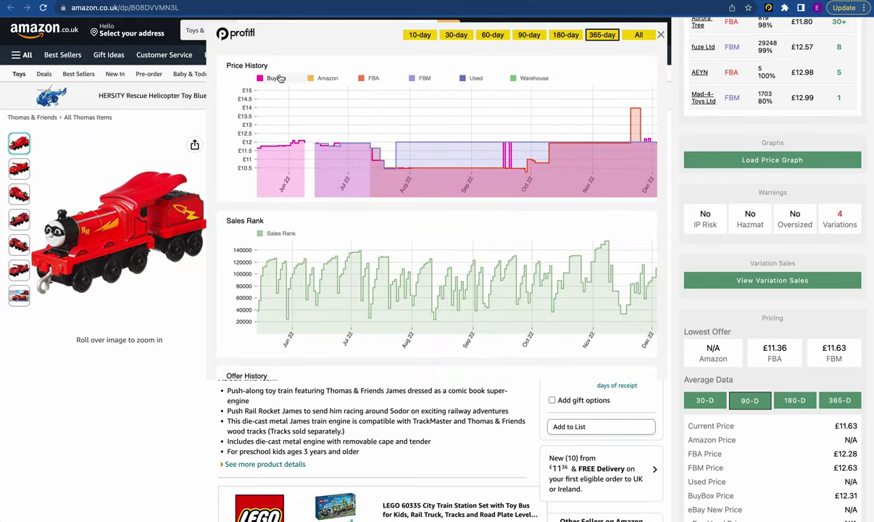
Hide the Amazon, FBA, FBM, Used and Warehouse series in the price history graph, leaving only BuyBox shown.
left_click(327, 78)
left_click(373, 78)
left_click(425, 79)
left_click(475, 78)
left_click(534, 78)
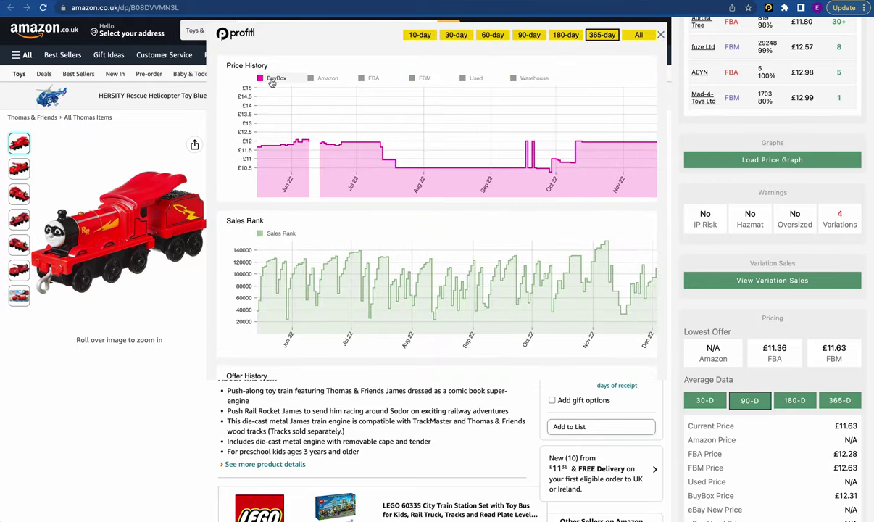
Swap the price history graph to the Amazon series alone, and bring back the BuyBox series alone.
left_click(276, 79)
left_click(328, 80)
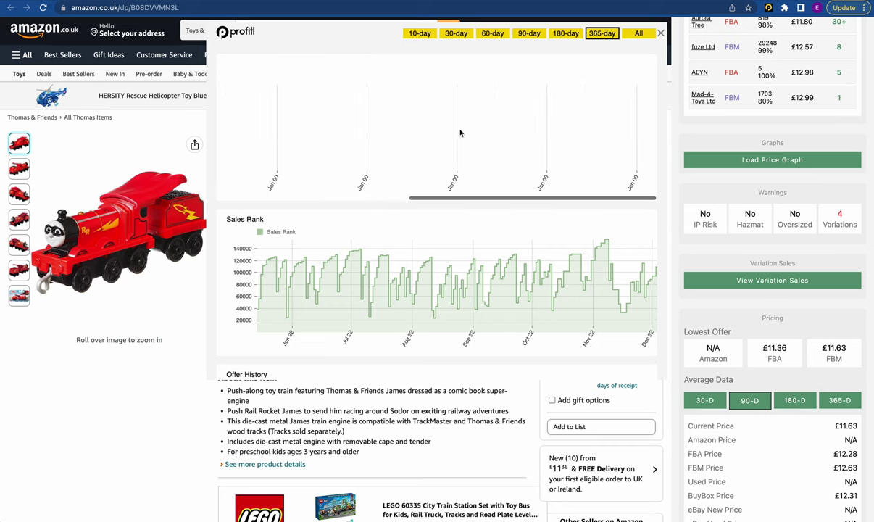
left_click(327, 76)
left_click(276, 76)
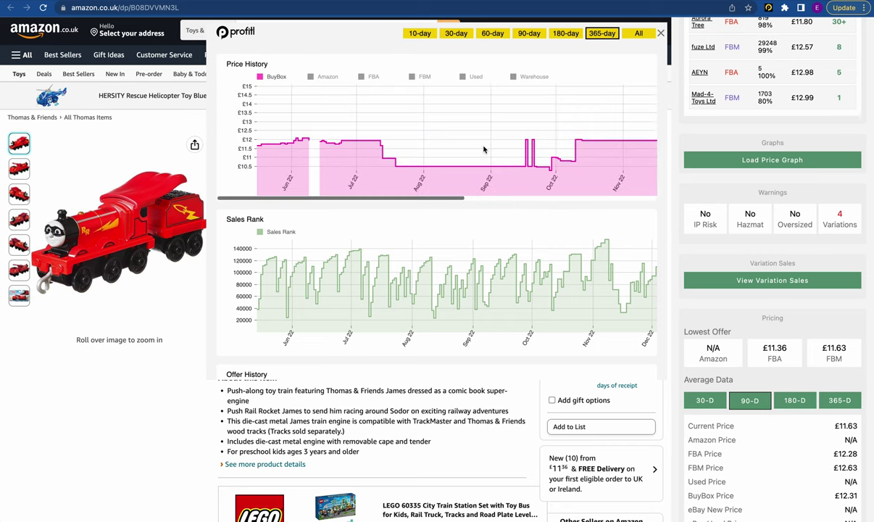
mouse_move(454, 151)
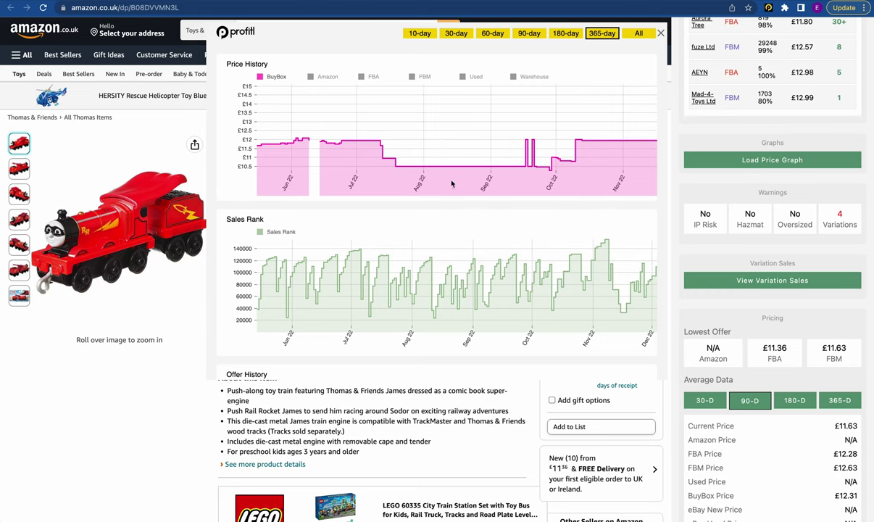
Examine the sales rank, offer history, review and rating charts up to their latest dates, and close the graphs.
scroll(471, 181, "down", 2)
scroll(477, 195, "right", 10)
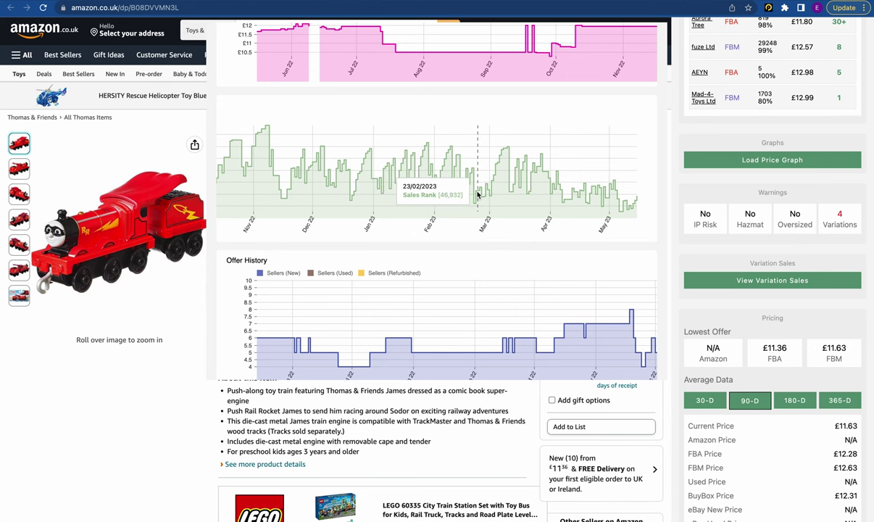
scroll(529, 210, "down", 3)
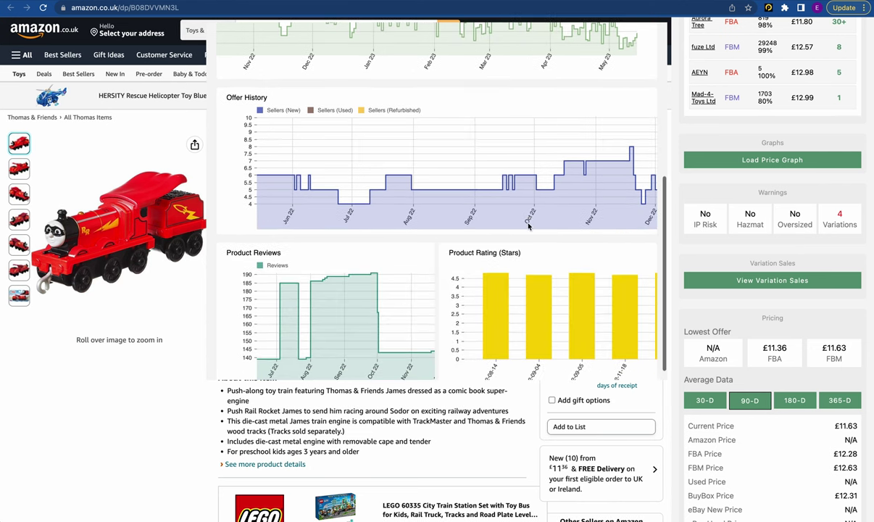
scroll(486, 179, "right", 10)
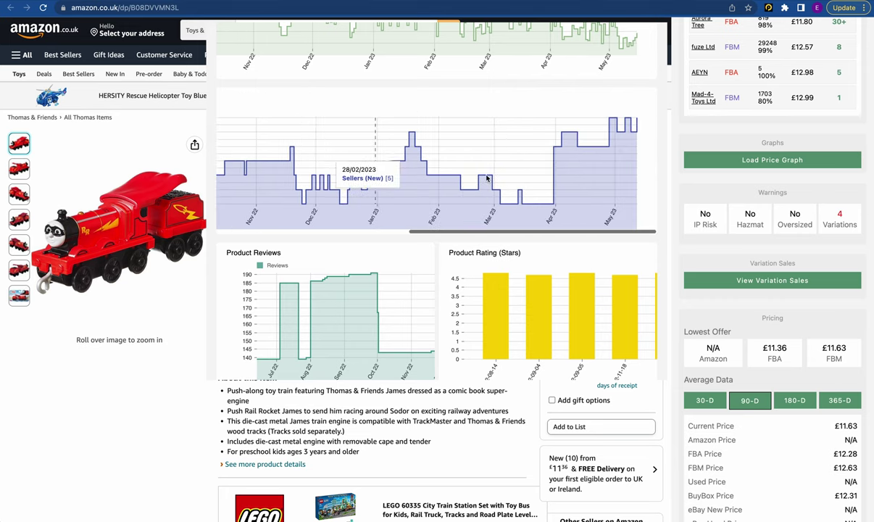
scroll(487, 179, "left", 5)
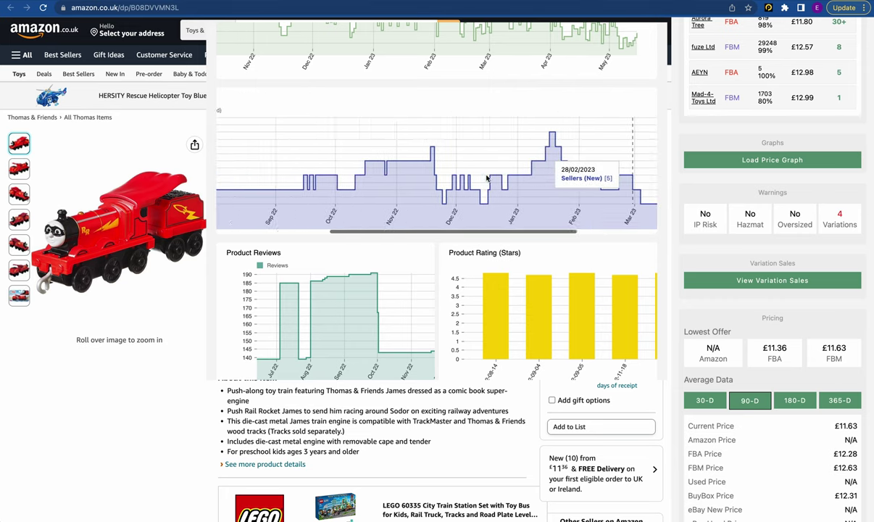
scroll(486, 178, "right", 5)
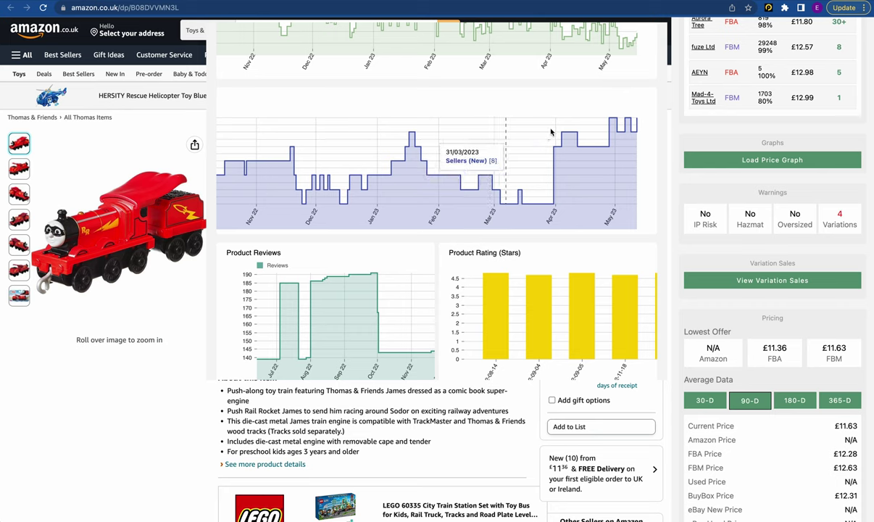
scroll(384, 137, "left", 5)
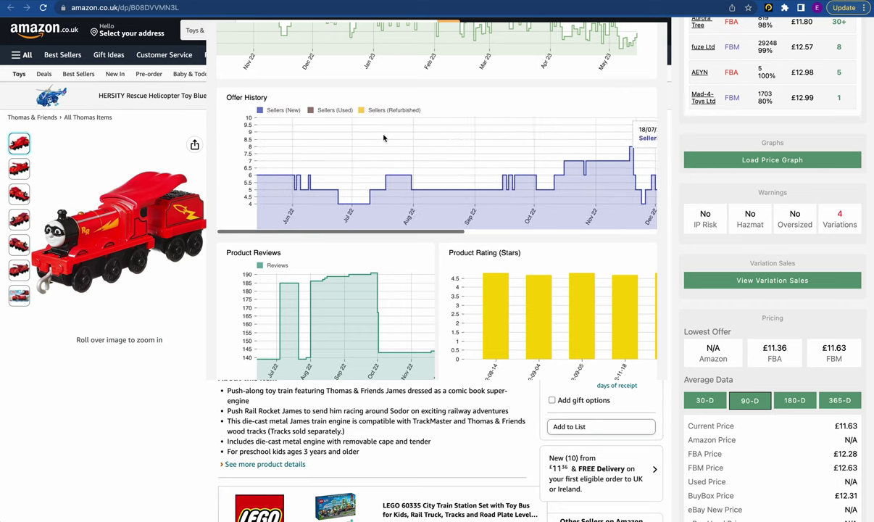
scroll(384, 138, "right", 5)
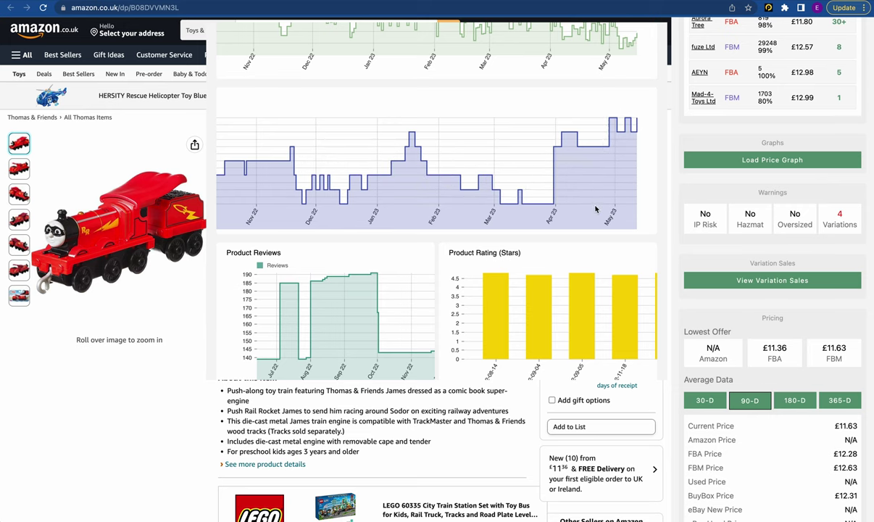
scroll(587, 217, "down", 1)
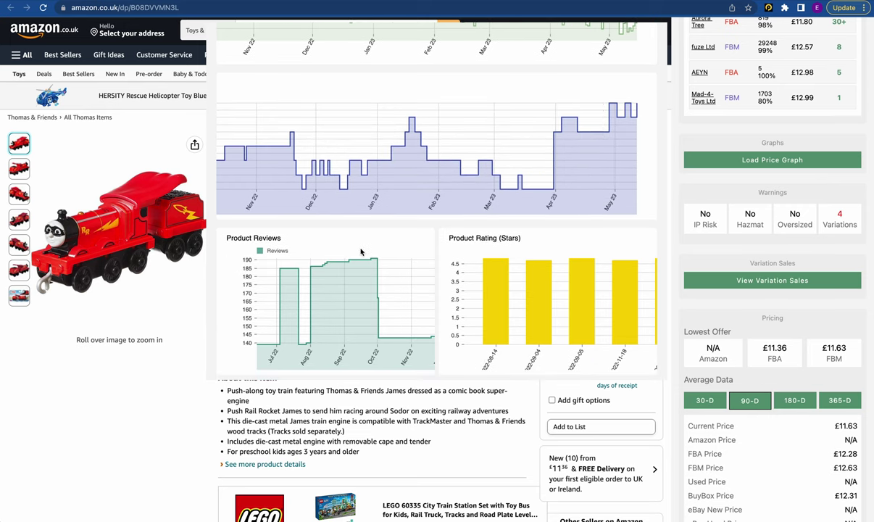
scroll(537, 290, "right", 2)
scroll(541, 304, "up", 3)
scroll(541, 304, "up", 3)
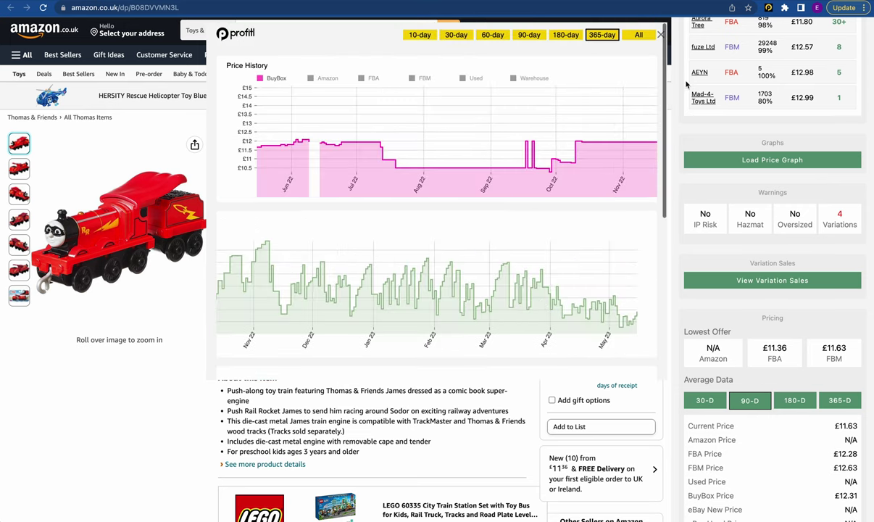
scroll(779, 257, "up", 2)
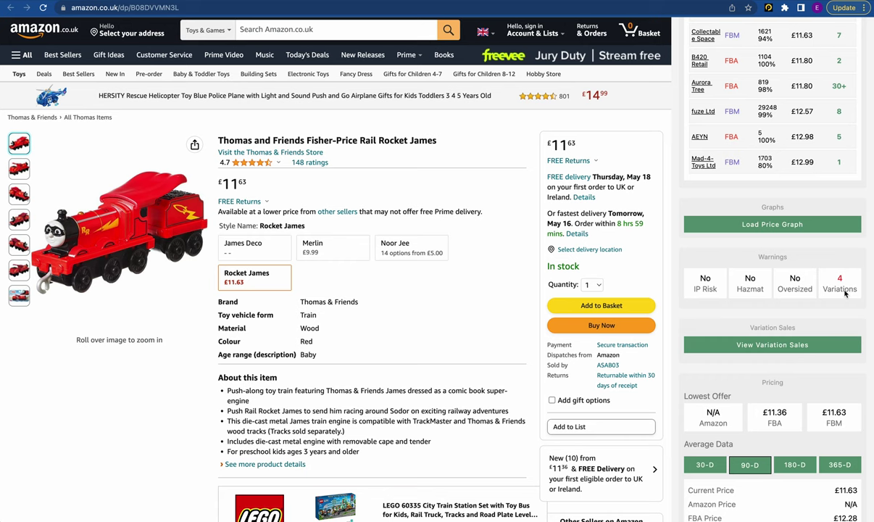
Reload the Rail Rocket James page and view the variation sales estimates in the product data.
key("super+r")
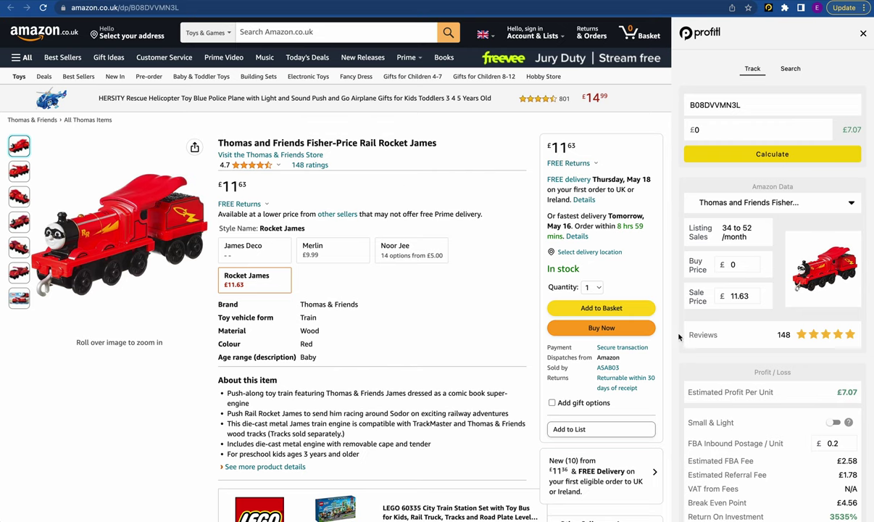
scroll(729, 312, "down", 4)
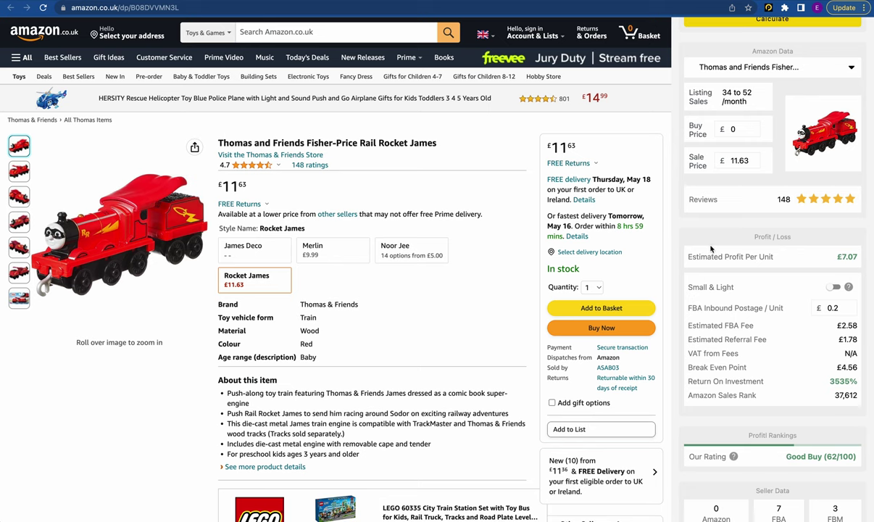
scroll(686, 255, "down", 20)
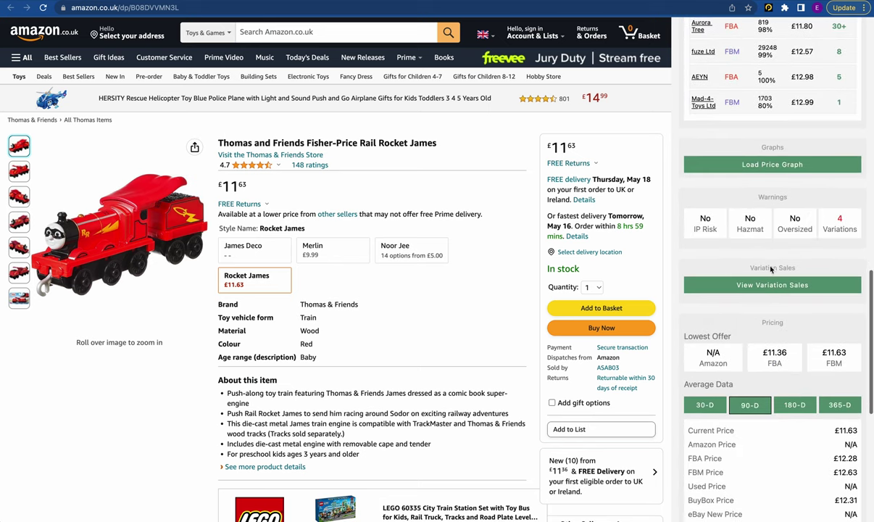
scroll(448, 300, "down", 2)
scroll(446, 302, "down", 5)
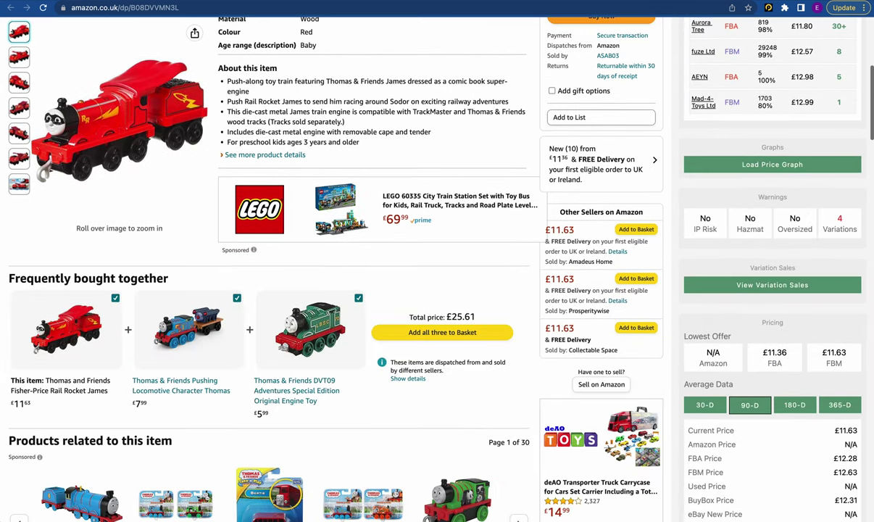
left_click(792, 281)
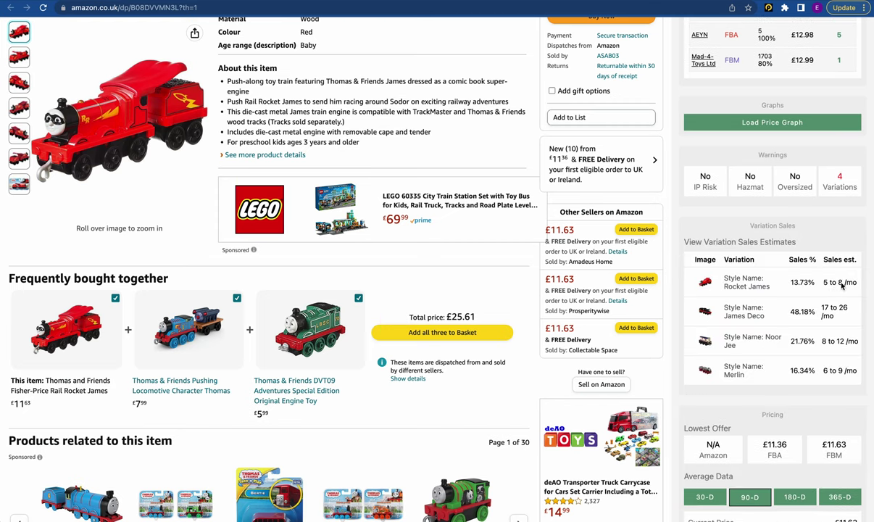
Compare the sales estimates of the four style variations with the sellers' stock levels.
scroll(434, 210, "up", 5)
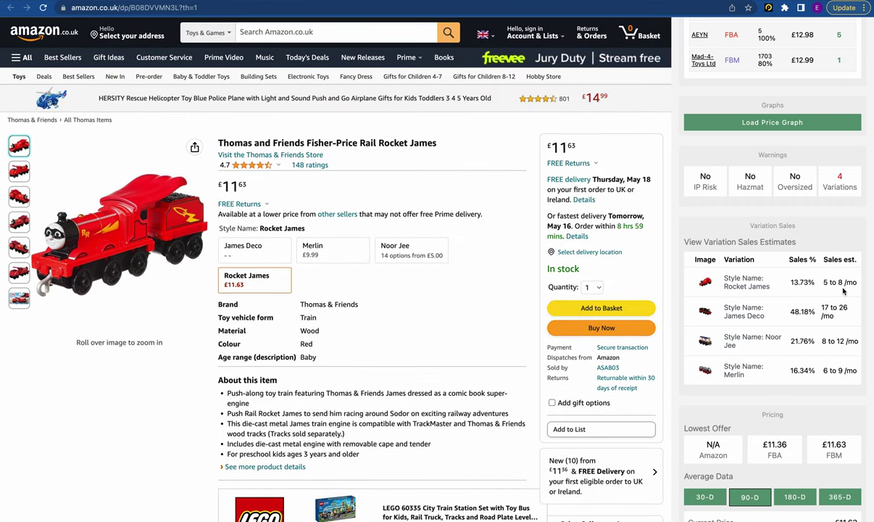
scroll(832, 287, "up", 5)
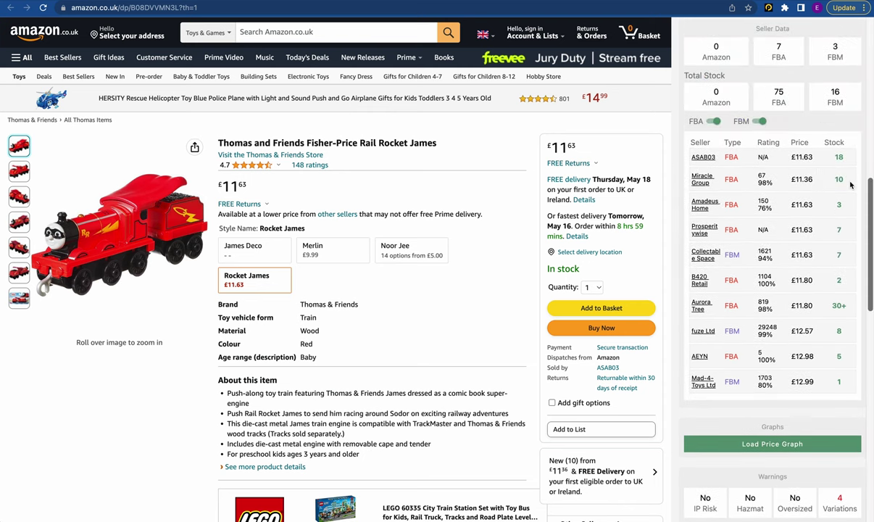
scroll(788, 284, "down", 4)
scroll(789, 285, "down", 2)
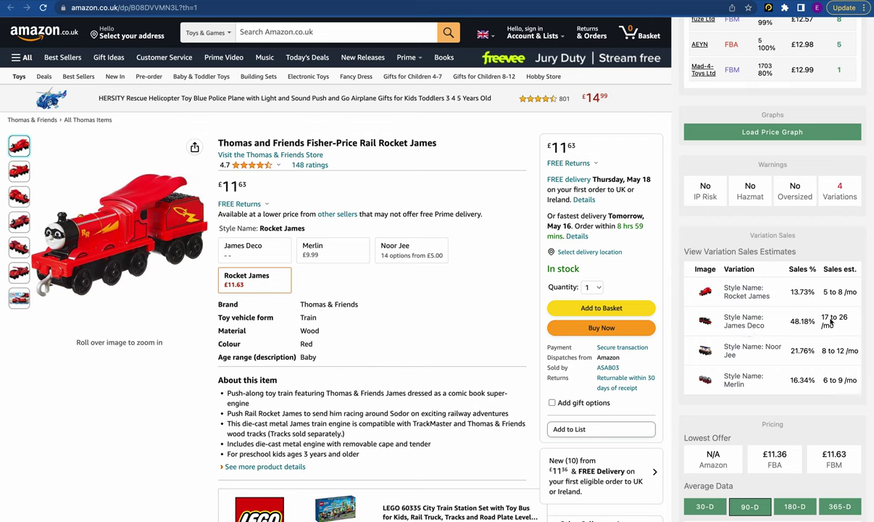
scroll(796, 310, "down", 1)
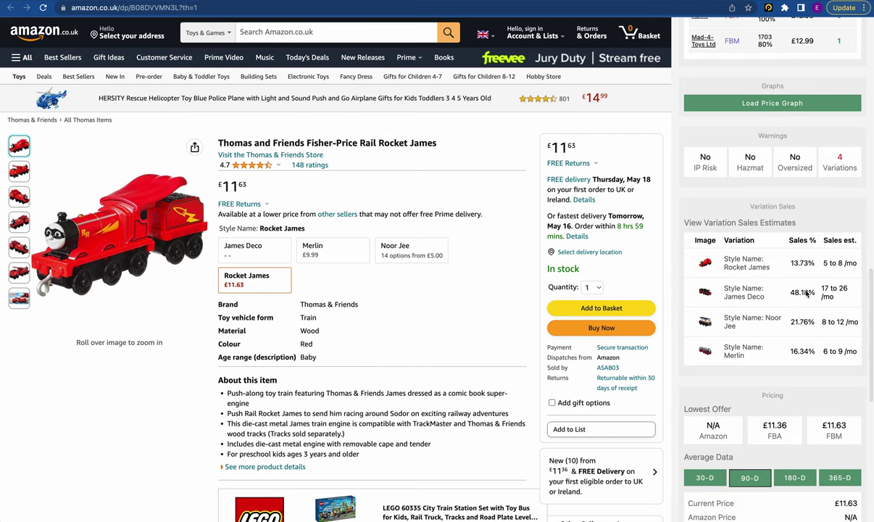
scroll(760, 279, "down", 3)
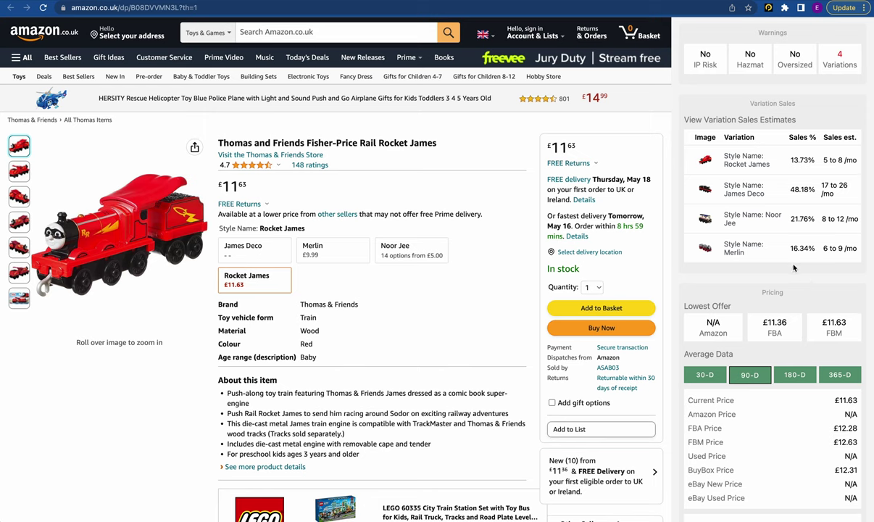
scroll(797, 275, "down", 1)
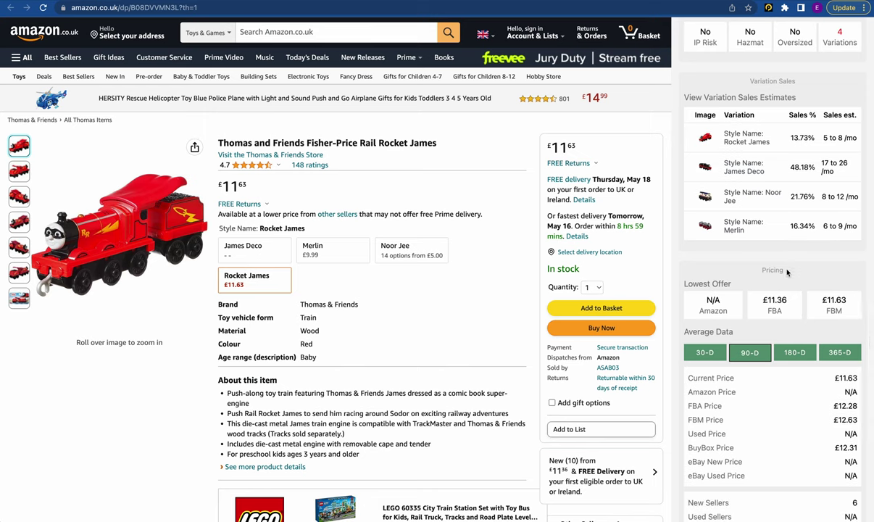
Switch the average pricing data to the 365-day period and review the prices, seller counts and sales rank figures.
scroll(786, 271, "down", 7)
scroll(790, 242, "up", 2)
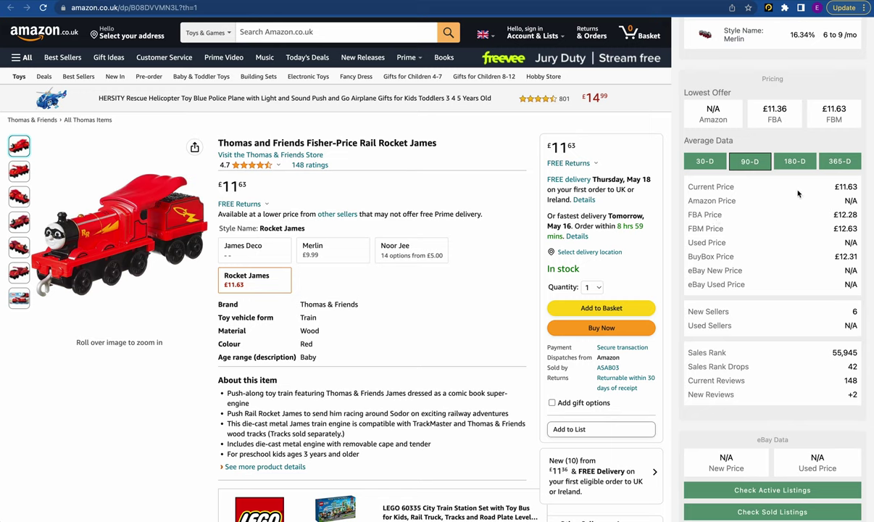
left_click(834, 162)
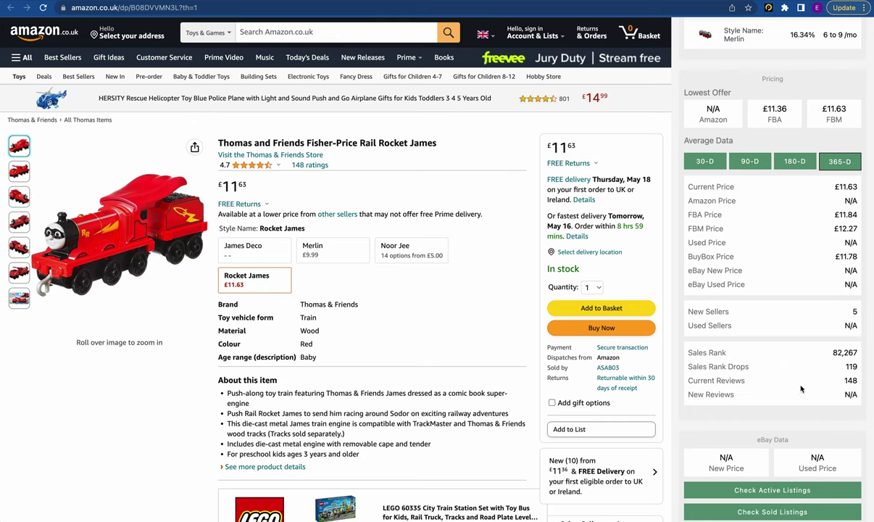
scroll(757, 387, "up", 1)
scroll(761, 389, "down", 3)
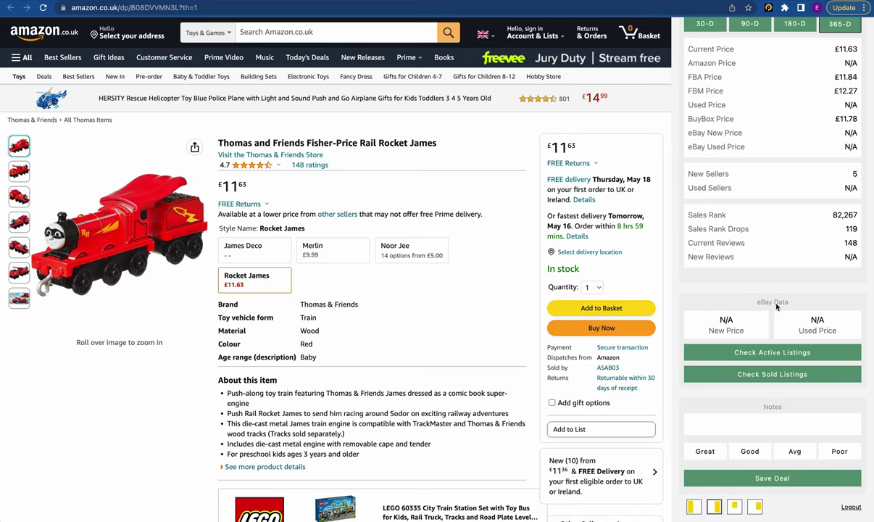
Check the sold eBay listings for Rail Rocket James and return to the Amazon product page.
left_click(776, 376)
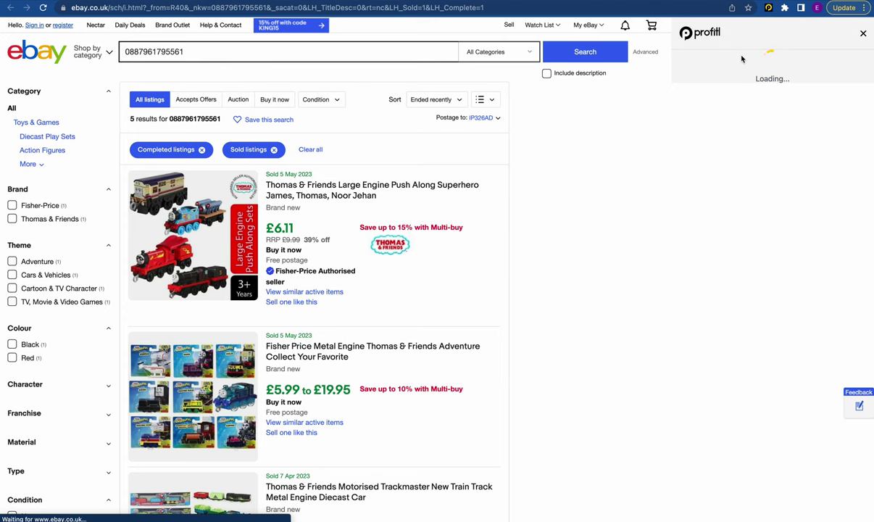
scroll(347, 305, "down", 5)
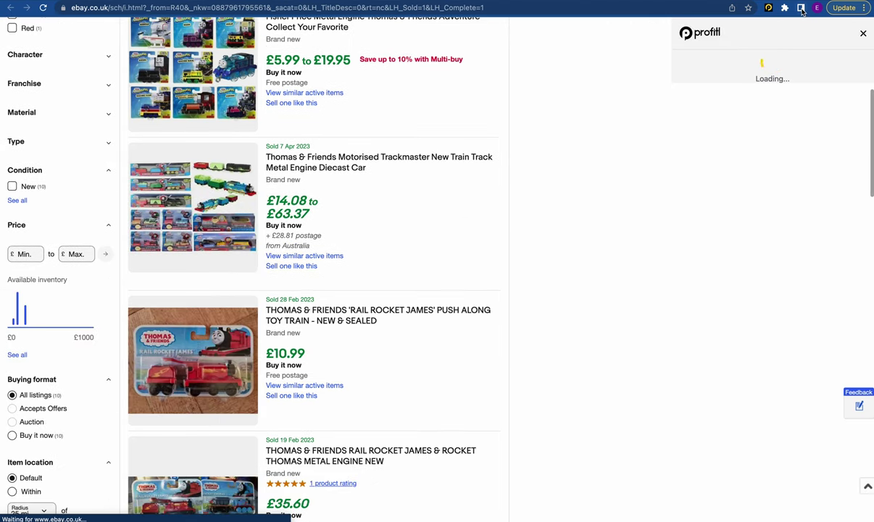
key("super+w")
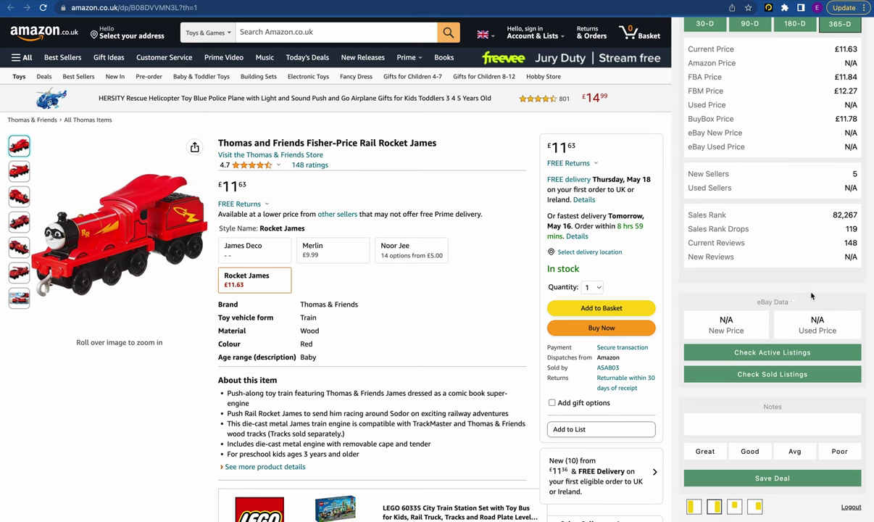
Save the Rail Rocket James deal rated Good with the note "lots of stock and low sales", and open the saved scans in Profitl.
scroll(764, 340, "down", 3)
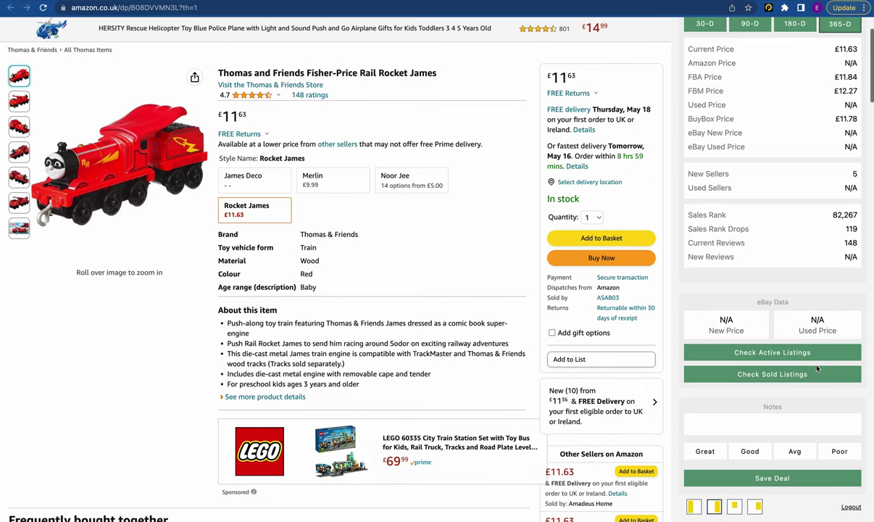
left_click(792, 423)
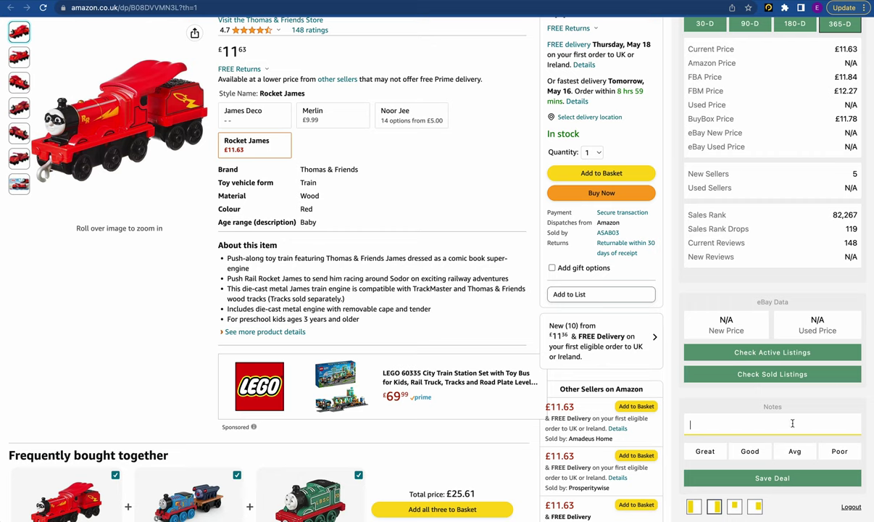
type("lots of stock and low sales")
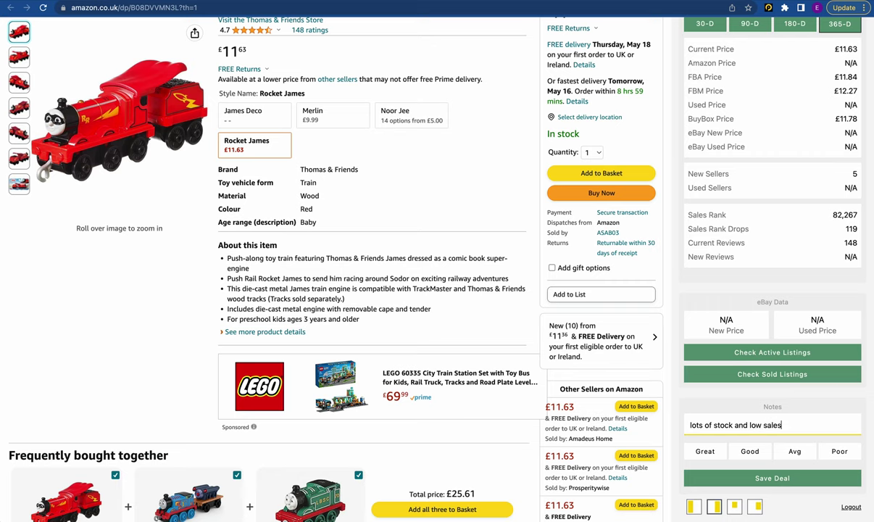
left_click(794, 450)
left_click(751, 452)
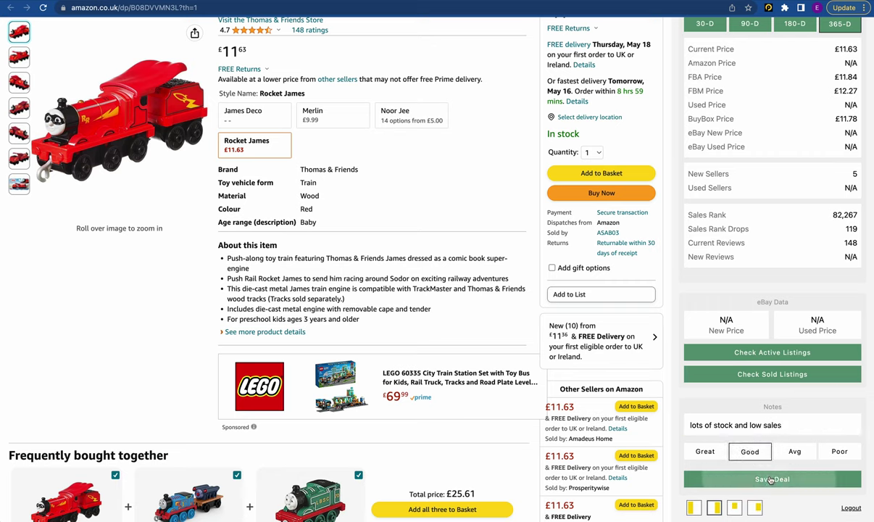
left_click(770, 479)
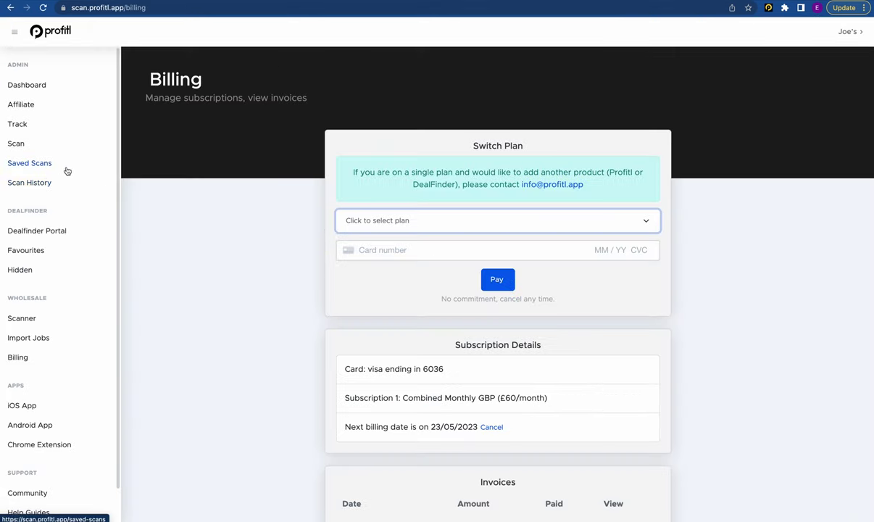
left_click(47, 165)
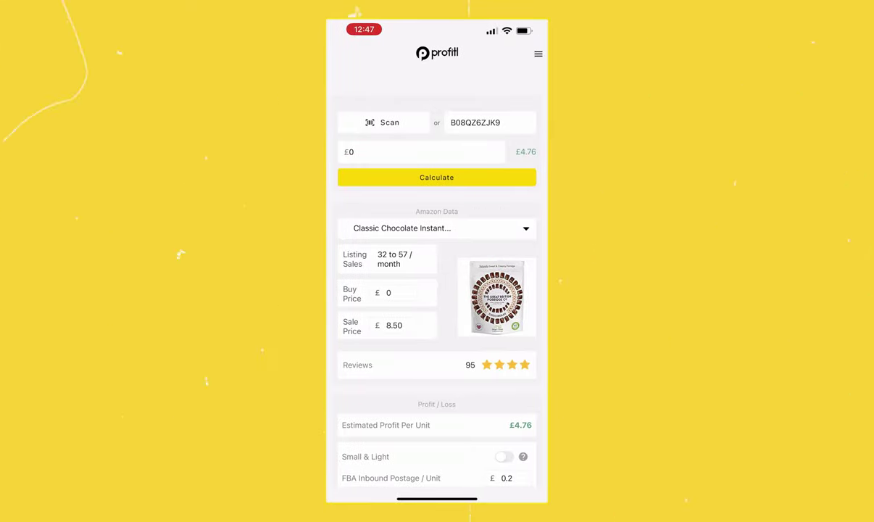
Review the product's Amazon data and profit breakdown in the Profitl mobile app.
scroll(437, 290, "down", 10)
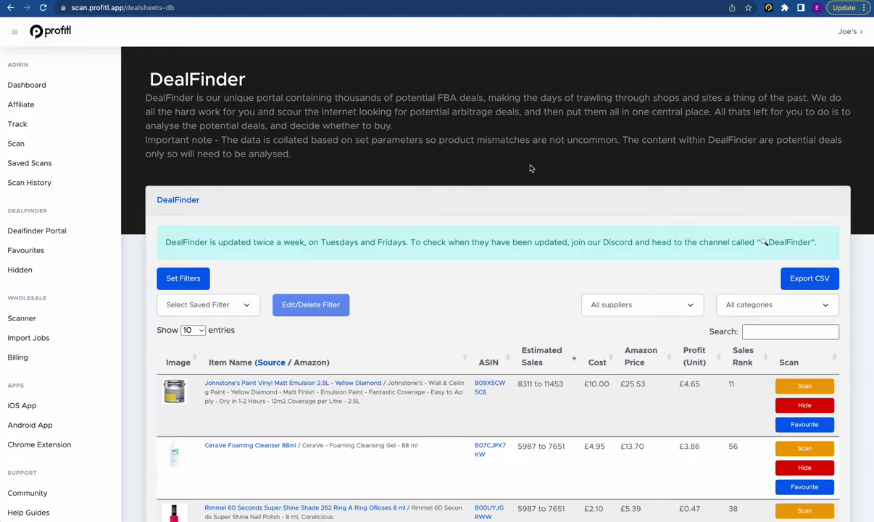
Look through the DealFinder deals, examining their sources, estimated sales, costs, Amazon prices, unit profits and sales ranks.
scroll(530, 168, "down", 15)
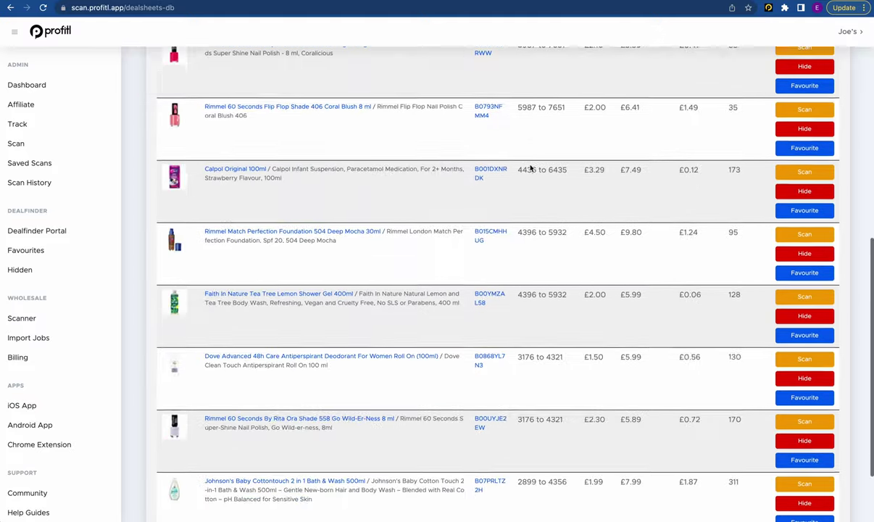
scroll(529, 168, "up", 15)
scroll(525, 172, "down", 4)
scroll(335, 433, "down", 10)
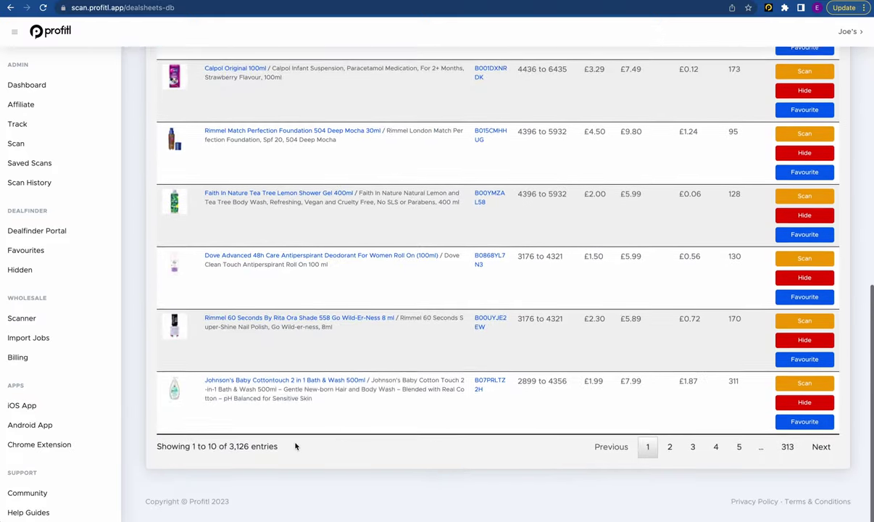
scroll(280, 407, "up", 15)
scroll(279, 407, "down", 1)
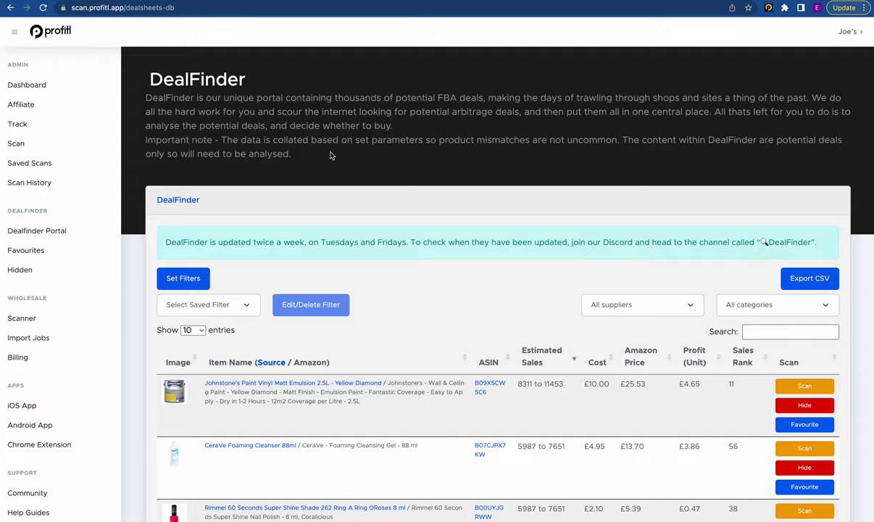
scroll(474, 255, "down", 15)
scroll(469, 260, "up", 15)
scroll(525, 214, "down", 2)
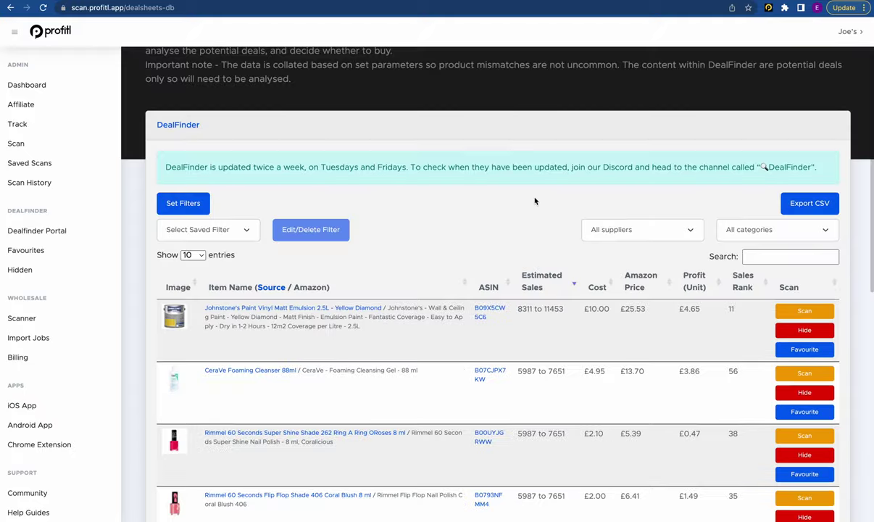
Filter the DealFinder deals by supplier tesco.com and category Baby, and switch the supplier to superdrug.com.
left_click(635, 231)
scroll(626, 333, "down", 10)
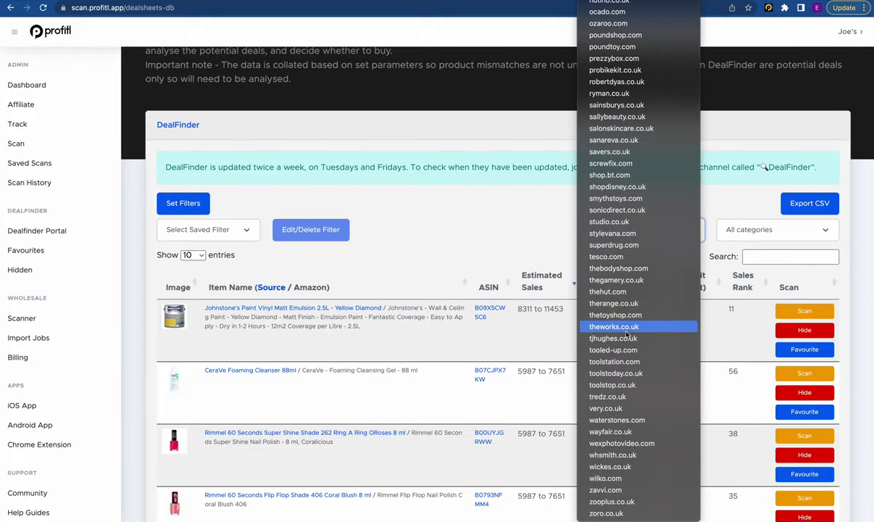
left_click(620, 261)
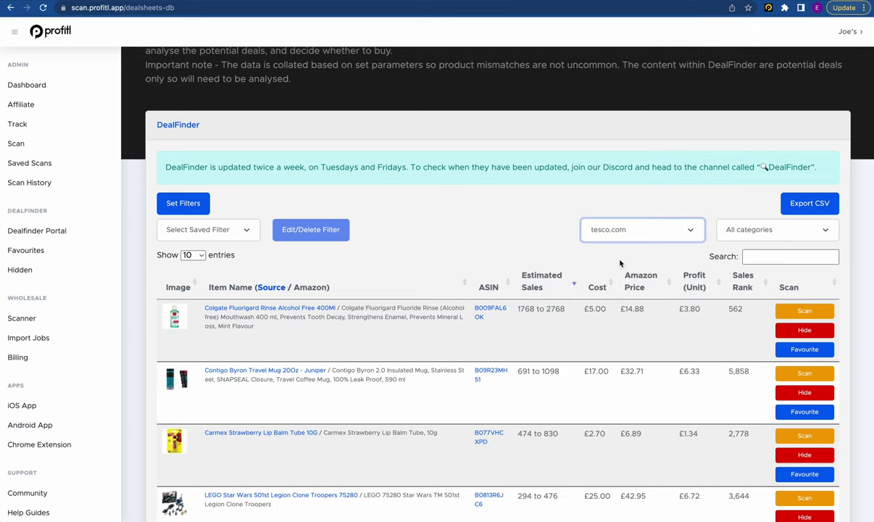
left_click(754, 230)
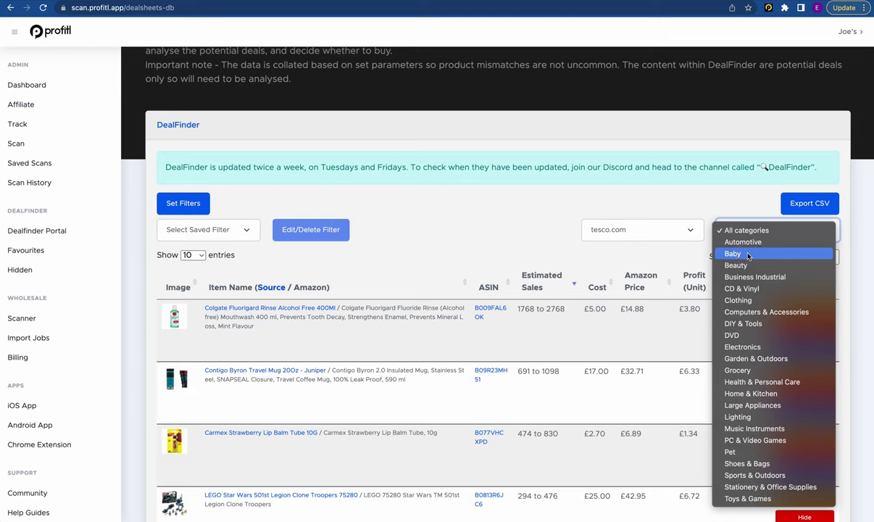
left_click(747, 254)
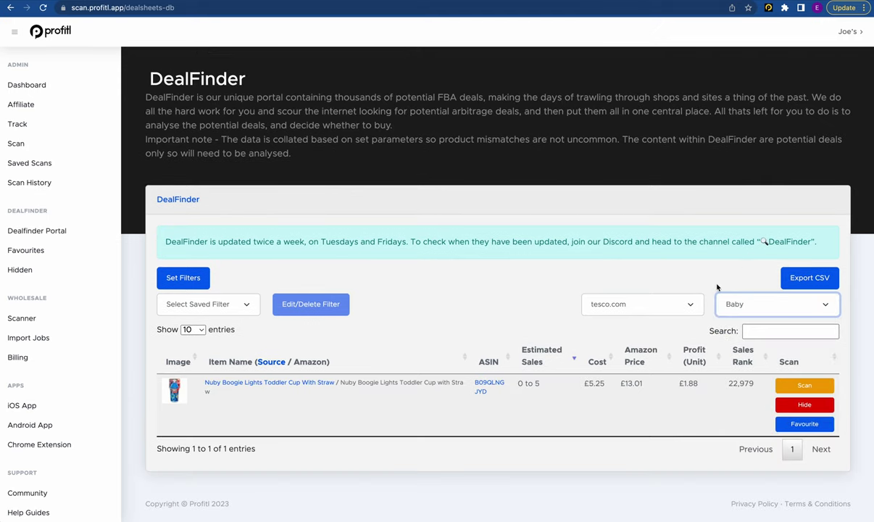
left_click(668, 304)
left_click(677, 290)
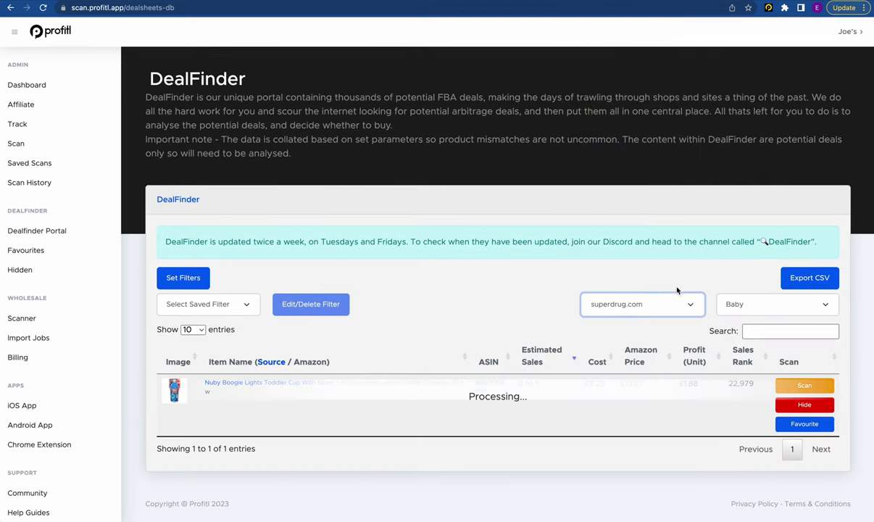
Open the custom filter settings for the DealFinder deals.
left_click(183, 277)
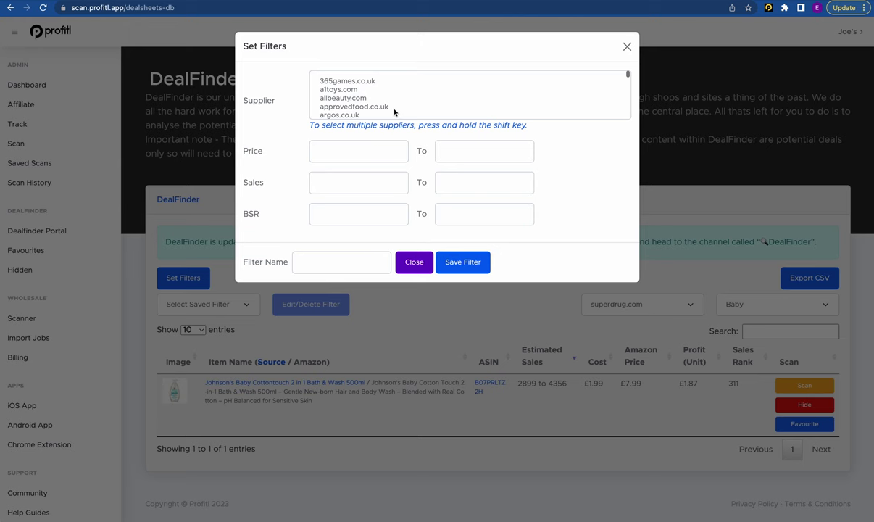